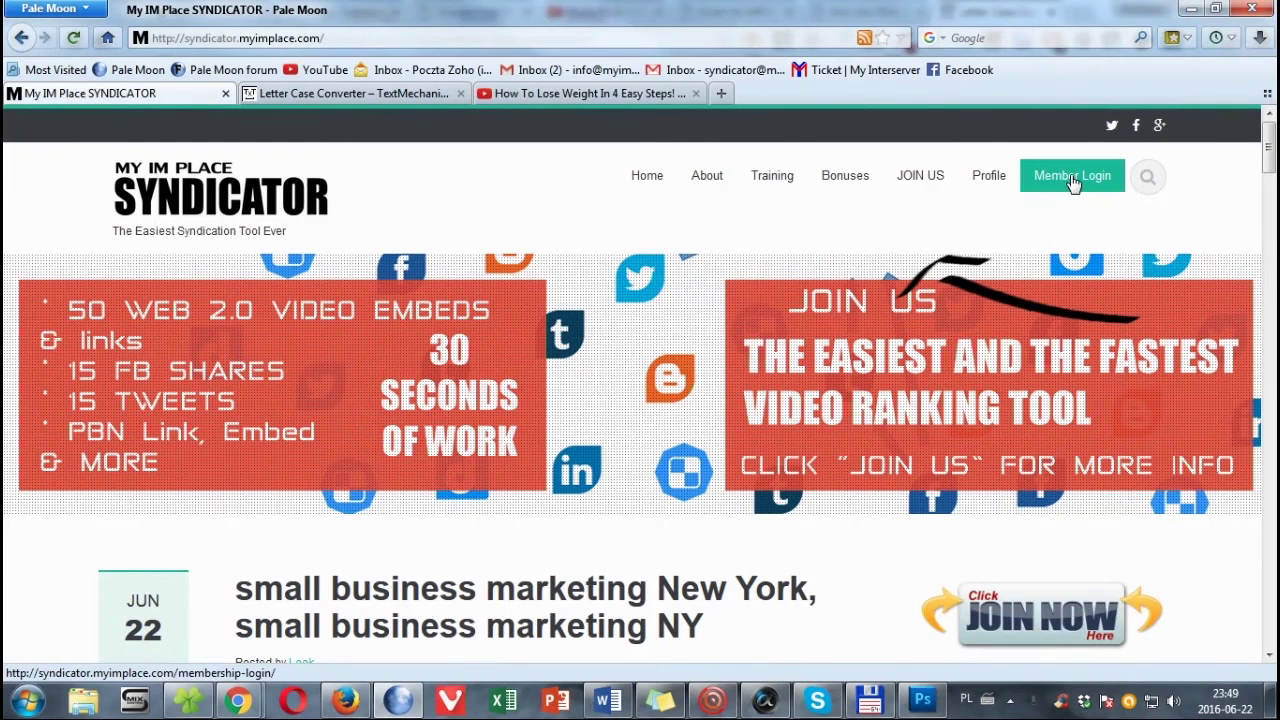
Log in through Member Login with the saved username and account password, then start a new post.
{"action": "left_click", "coordinate": [1072, 180]}
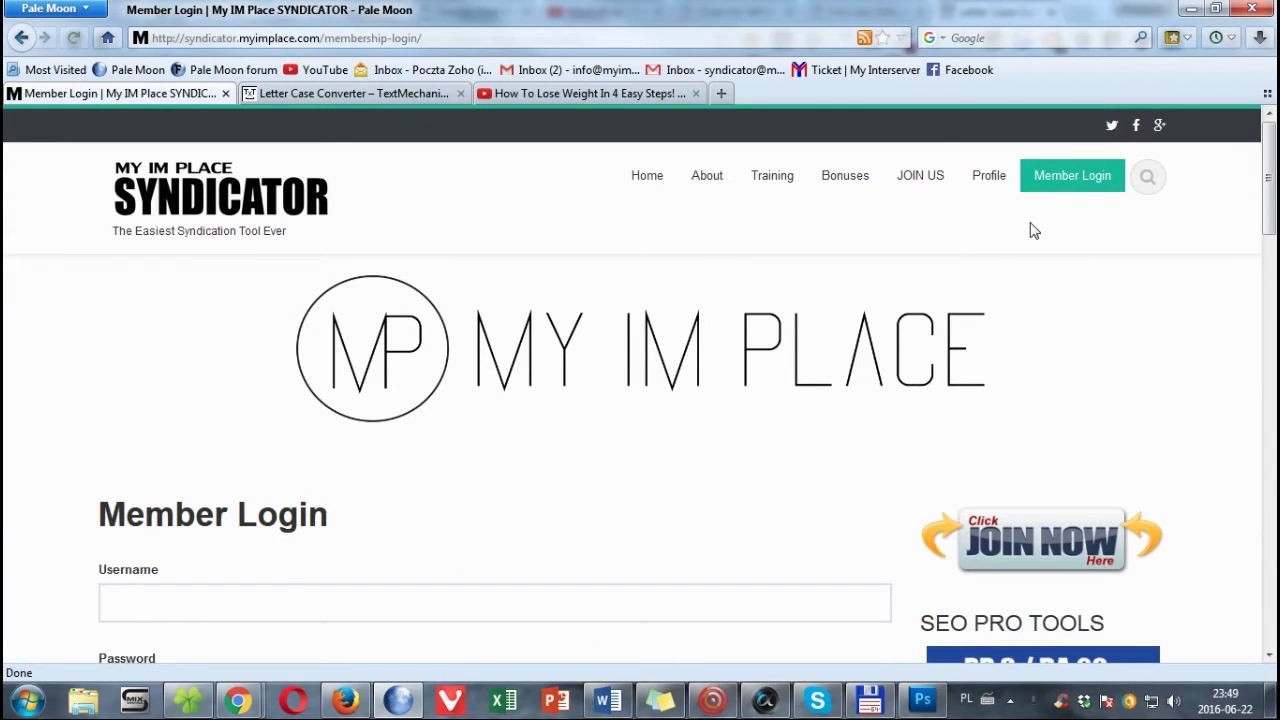
{"action": "scroll", "coordinate": [686, 400], "scroll_direction": "down", "scroll_amount": 3}
{"action": "left_click", "coordinate": [447, 387]}
{"action": "type", "text": "b"}
{"action": "left_click", "coordinate": [445, 420]}
{"action": "left_click", "coordinate": [451, 464]}
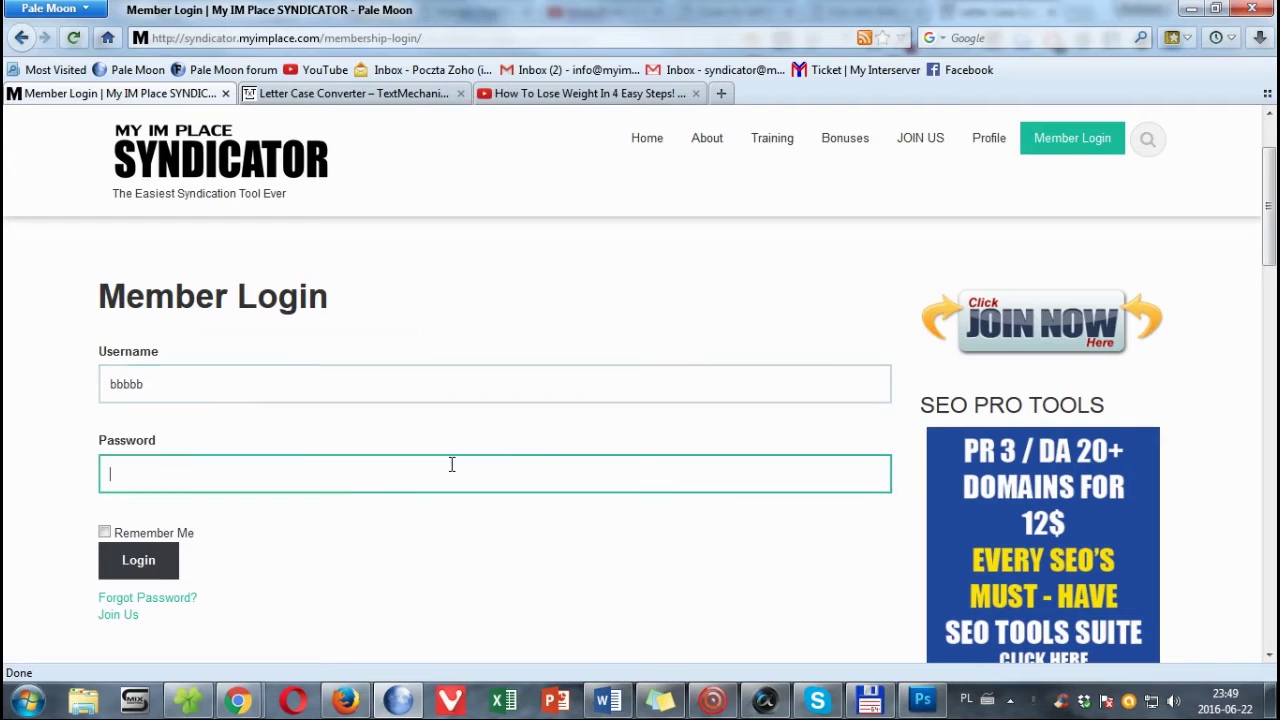
{"action": "type", "text": "bbbbbbbbb"}
{"action": "key", "text": "Return"}
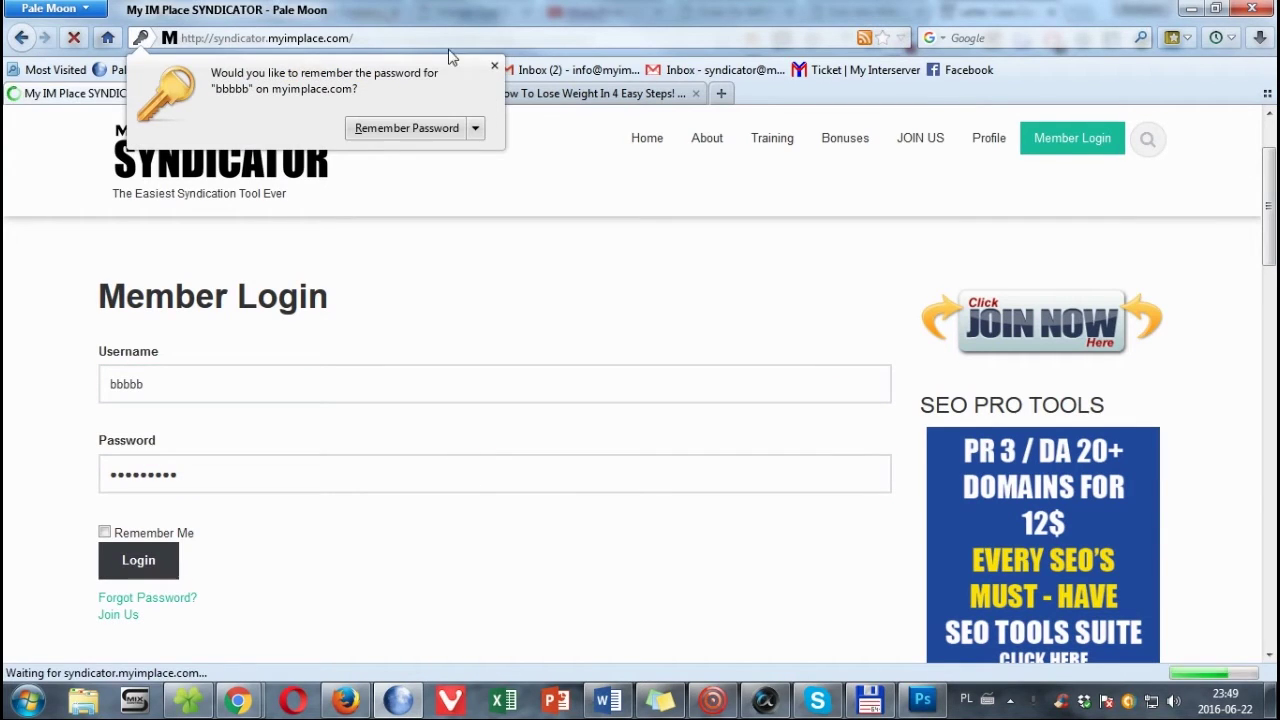
{"action": "left_click", "coordinate": [494, 66]}
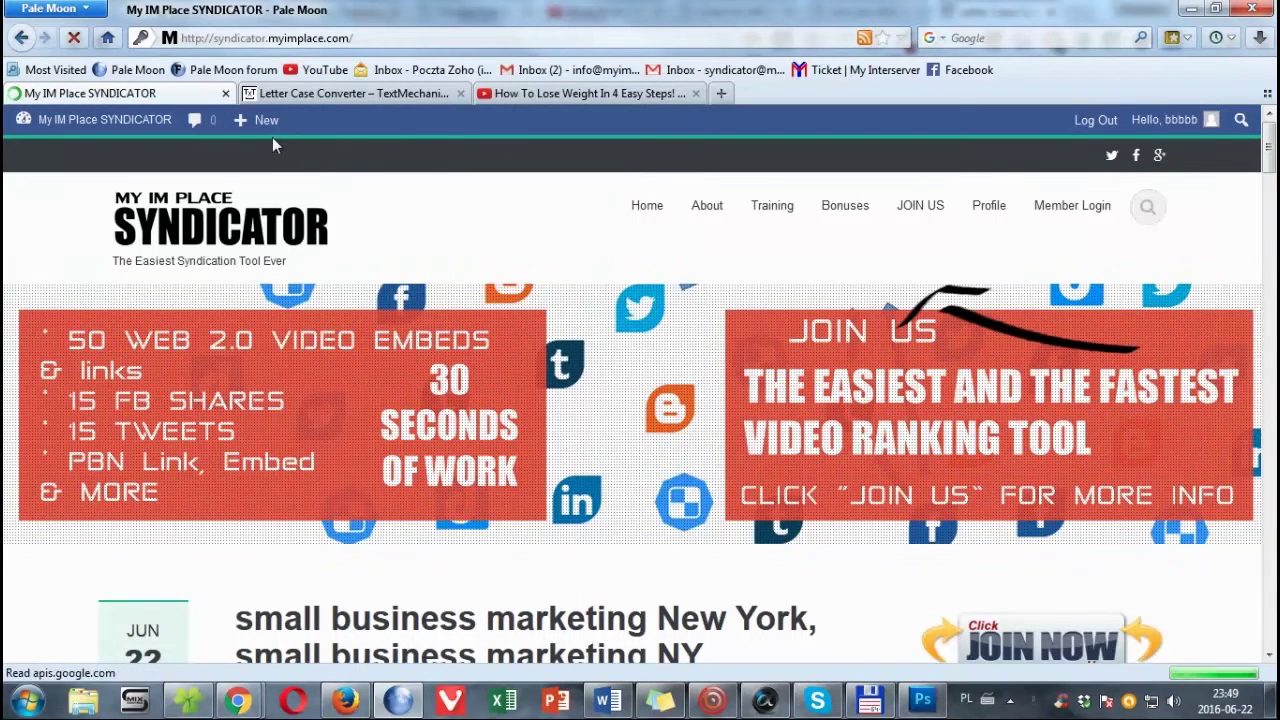
{"action": "left_click", "coordinate": [266, 122]}
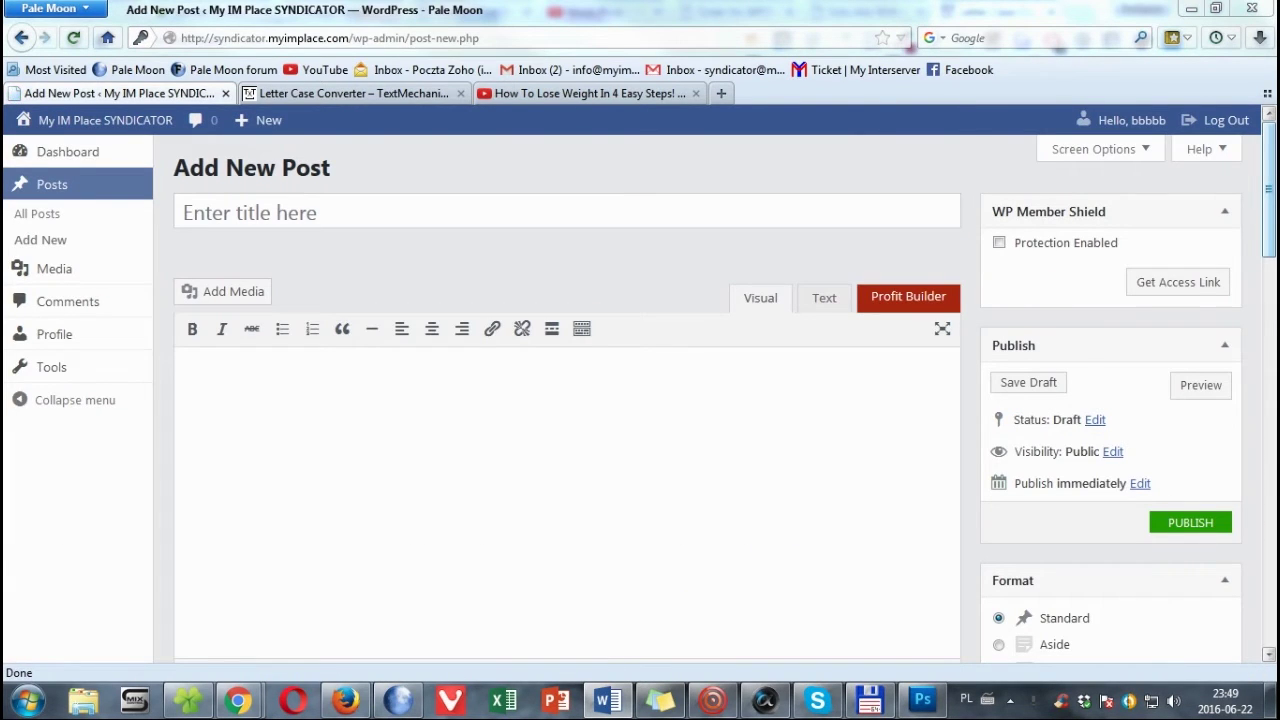
Paste 'how to lose weight, magic diet' into the new post's title field.
{"action": "left_click", "coordinate": [403, 210]}
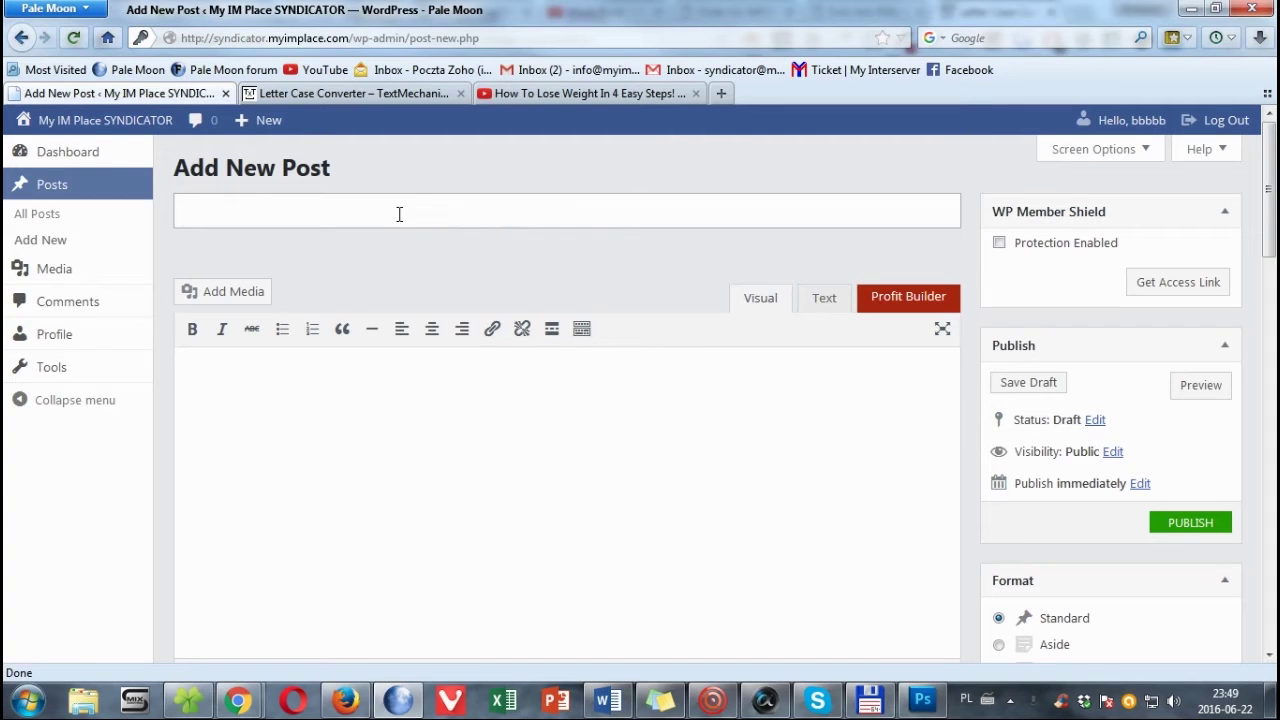
{"action": "right_click", "coordinate": [398, 214]}
{"action": "left_click", "coordinate": [466, 294]}
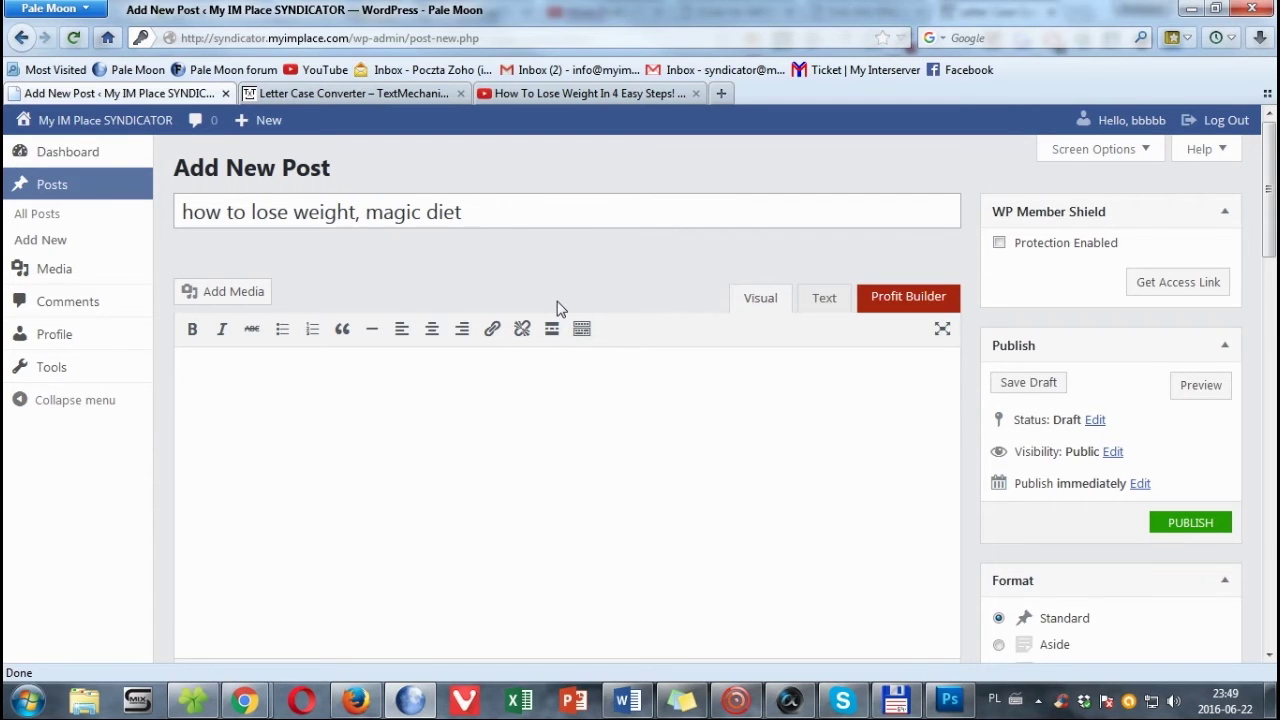
{"action": "scroll", "coordinate": [628, 357], "scroll_direction": "down", "scroll_amount": 6}
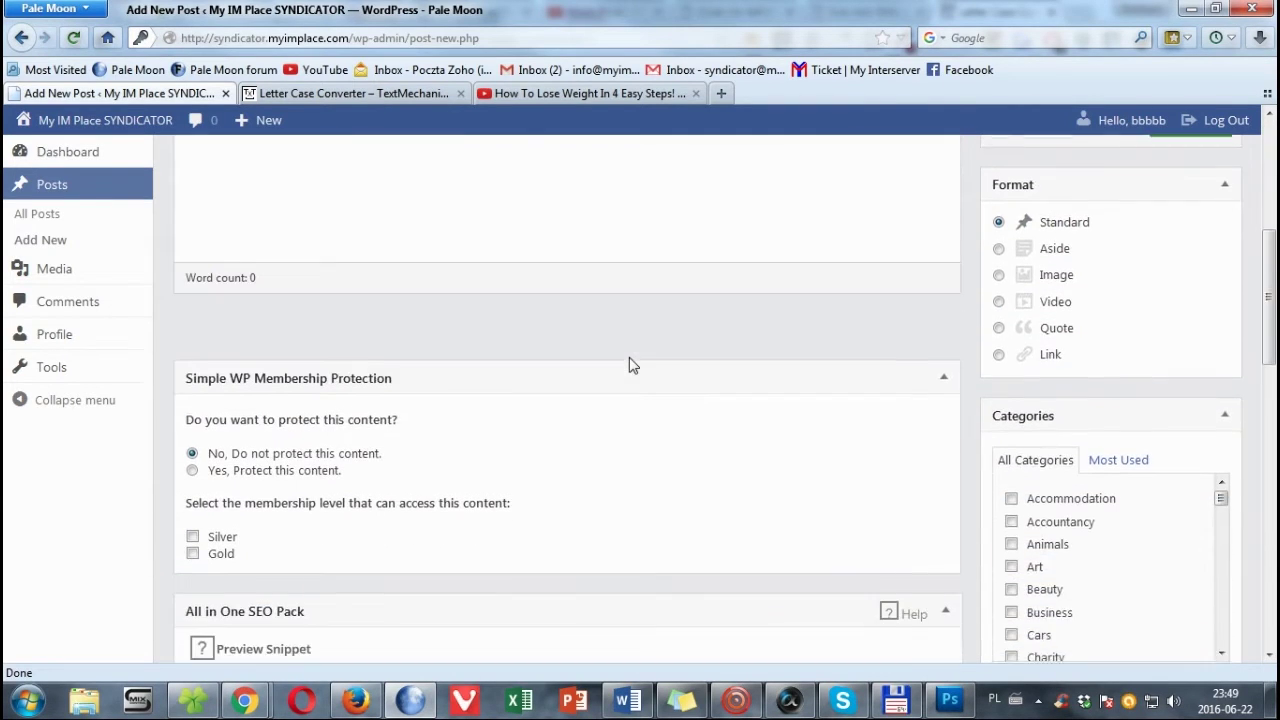
{"action": "scroll", "coordinate": [629, 364], "scroll_direction": "down", "scroll_amount": 5}
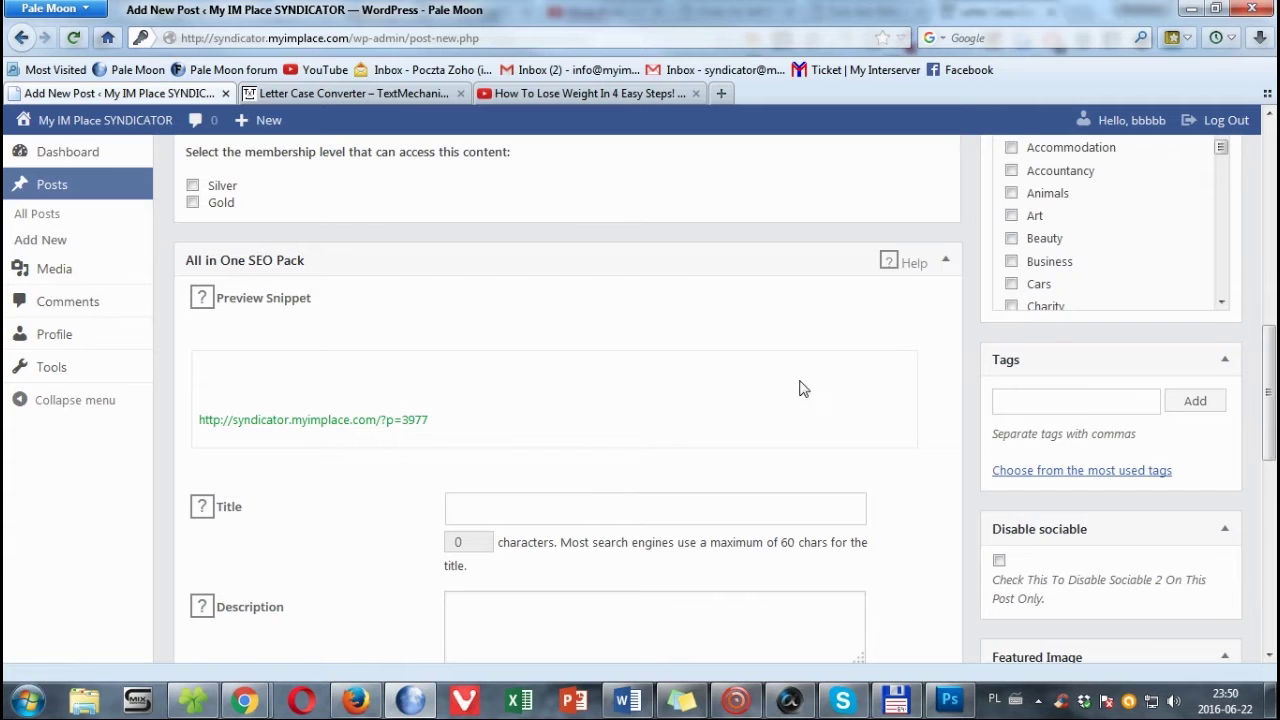
{"action": "scroll", "coordinate": [607, 375], "scroll_direction": "up", "scroll_amount": 5}
{"action": "scroll", "coordinate": [607, 375], "scroll_direction": "up", "scroll_amount": 5}
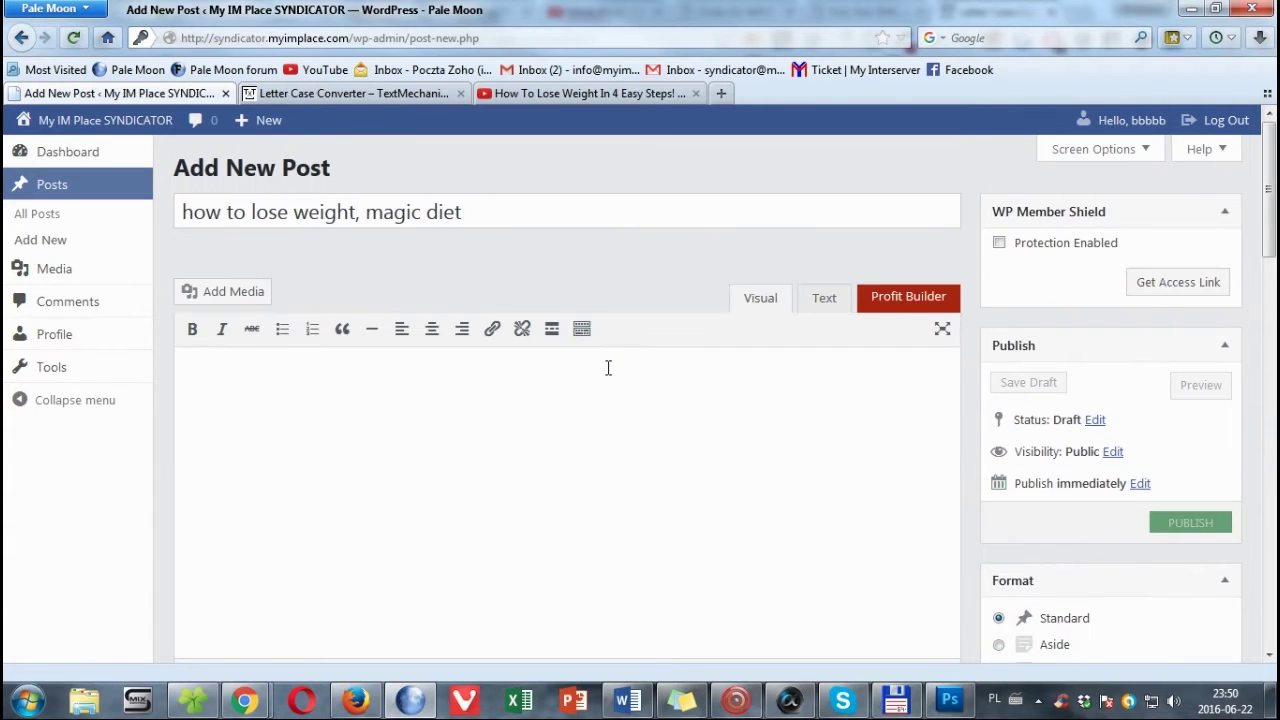
{"action": "scroll", "coordinate": [771, 429], "scroll_direction": "down", "scroll_amount": 6}
{"action": "scroll", "coordinate": [771, 429], "scroll_direction": "down", "scroll_amount": 3}
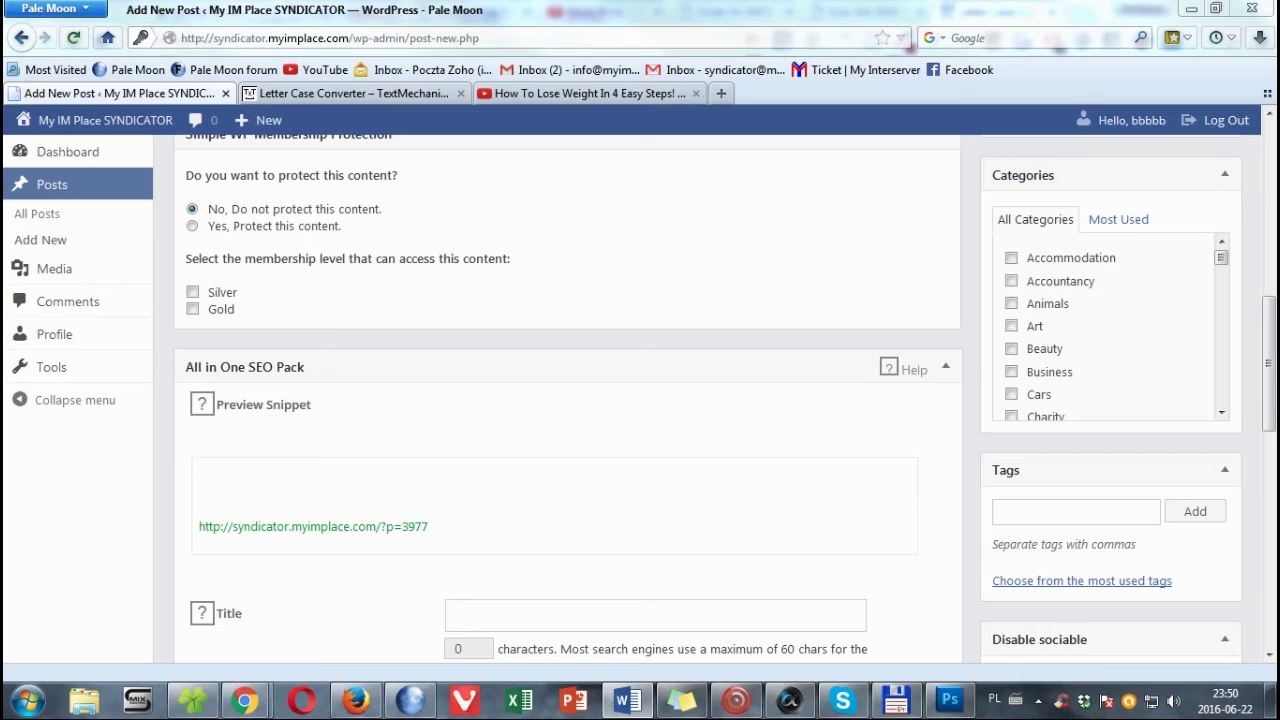
Convert the title to 'How To Lose Weight, Magic Diet' in TextMechanic's case converter and copy it.
{"action": "left_click", "coordinate": [362, 95]}
{"action": "right_click", "coordinate": [321, 574]}
{"action": "left_click", "coordinate": [392, 440]}
{"action": "left_click", "coordinate": [396, 449]}
{"action": "left_click_drag", "start_coordinate": [326, 521], "coordinate": [10, 485]}
{"action": "right_click", "coordinate": [168, 493]}
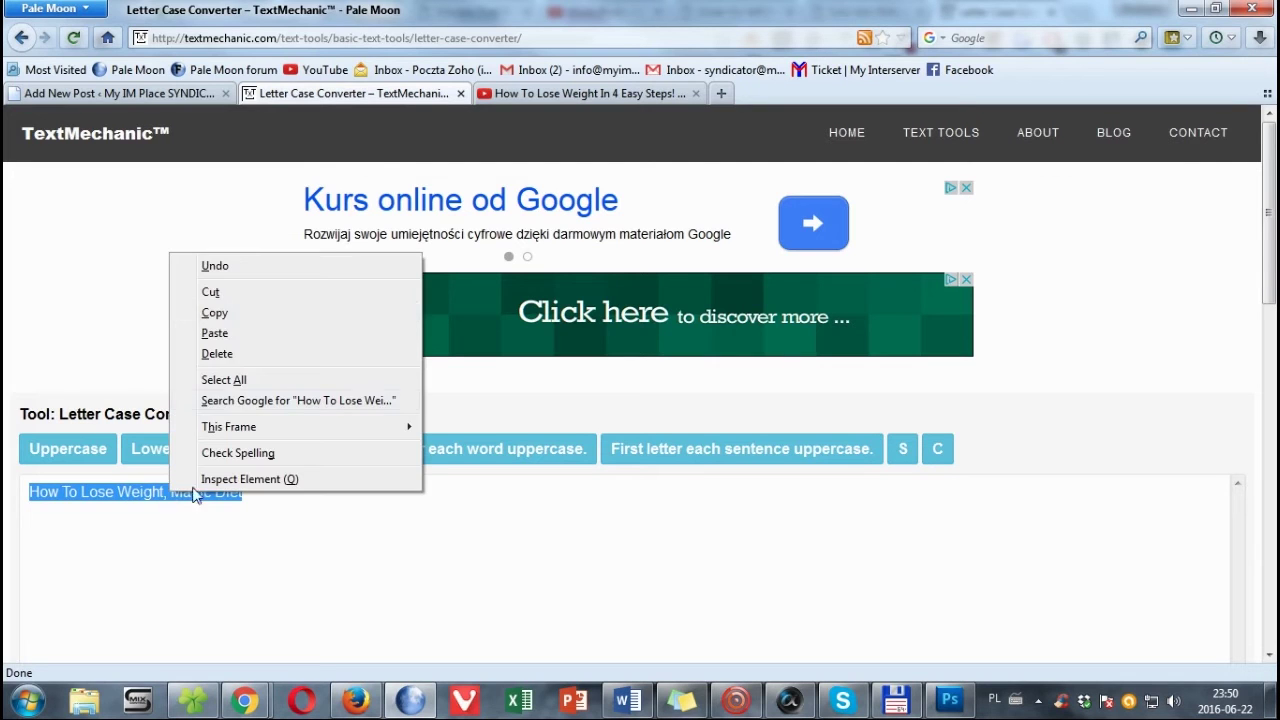
{"action": "left_click", "coordinate": [241, 312]}
{"action": "left_click", "coordinate": [133, 95]}
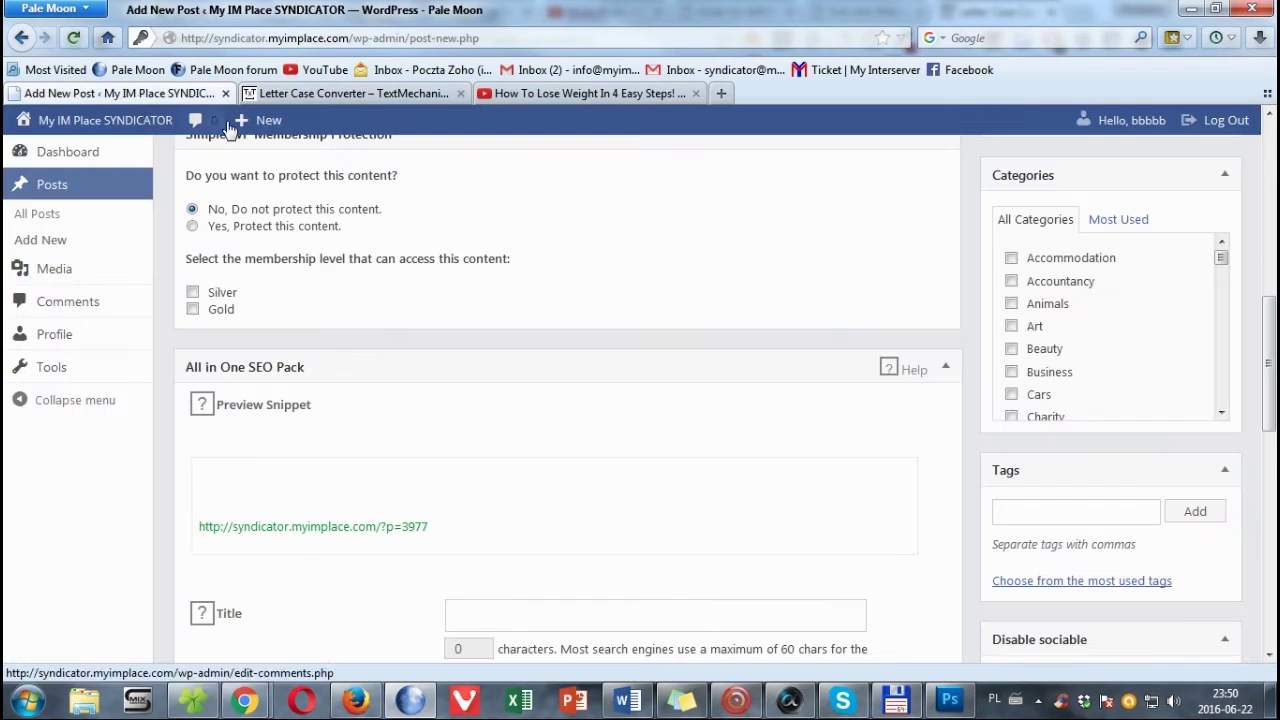
Add 'How To Lose Weight' and 'Magic Diet' as post tags.
{"action": "right_click", "coordinate": [1042, 506]}
{"action": "left_click", "coordinate": [1088, 374]}
{"action": "left_click", "coordinate": [1195, 511]}
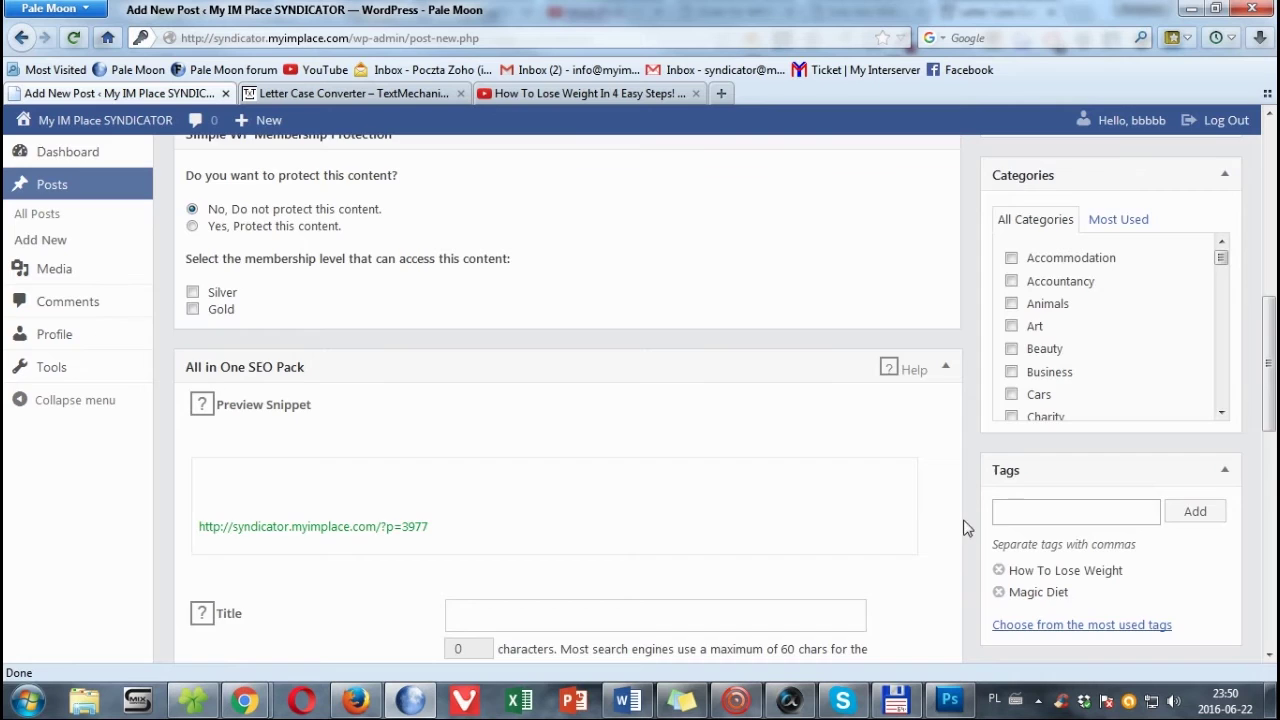
Paste 'How To Lose Weight, Magic Diet' into the SEO Keywords and SEO Title fields.
{"action": "scroll", "coordinate": [931, 529], "scroll_direction": "down", "scroll_amount": 3}
{"action": "right_click", "coordinate": [697, 521]}
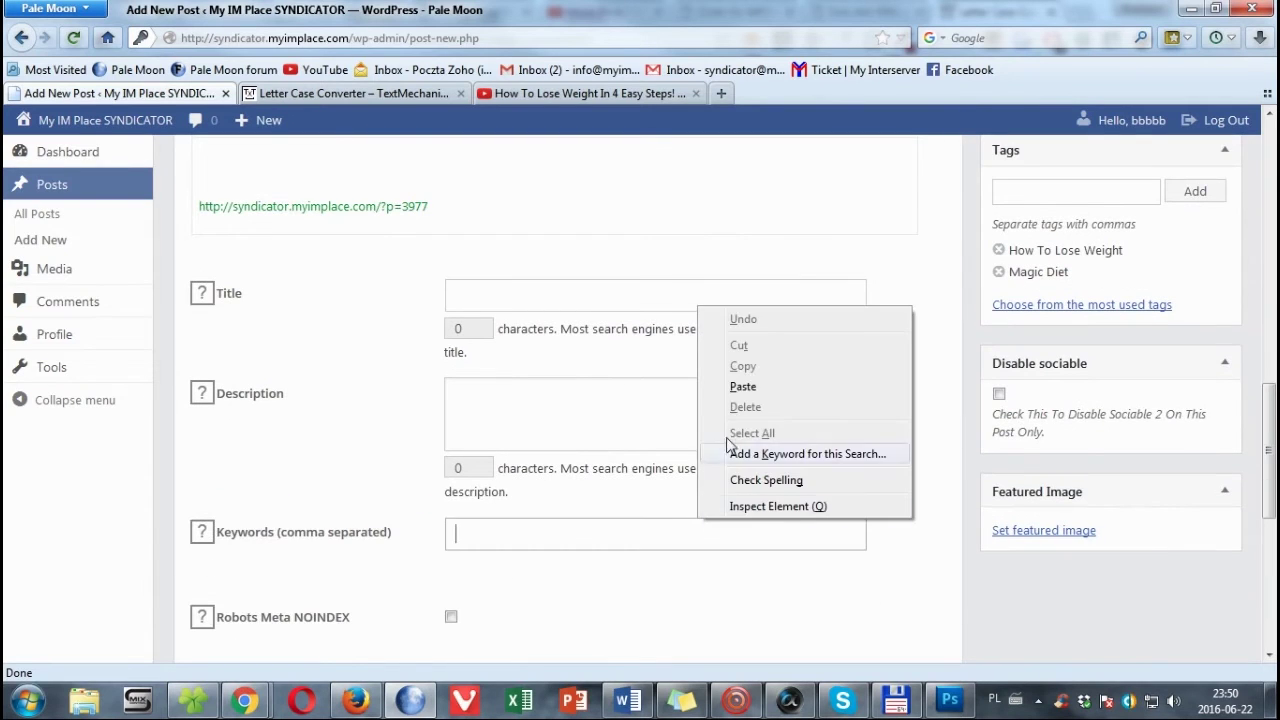
{"action": "left_click", "coordinate": [749, 386]}
{"action": "right_click", "coordinate": [512, 290]}
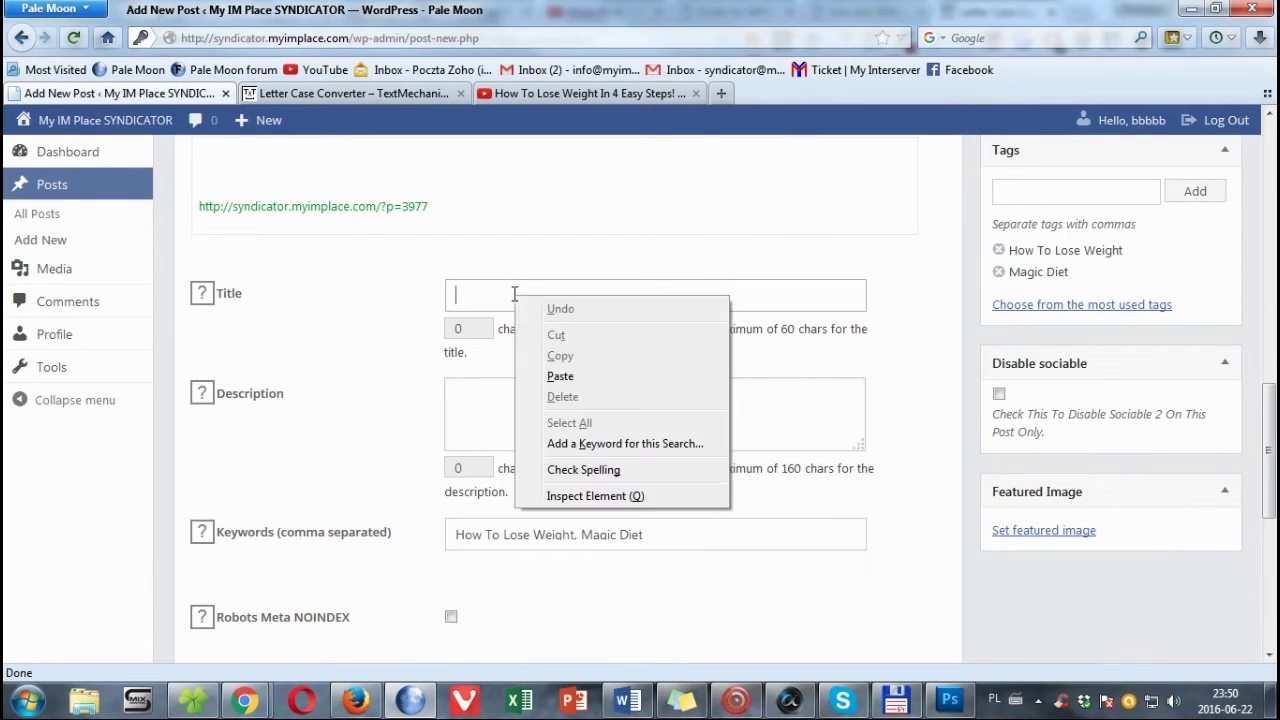
{"action": "left_click", "coordinate": [550, 381]}
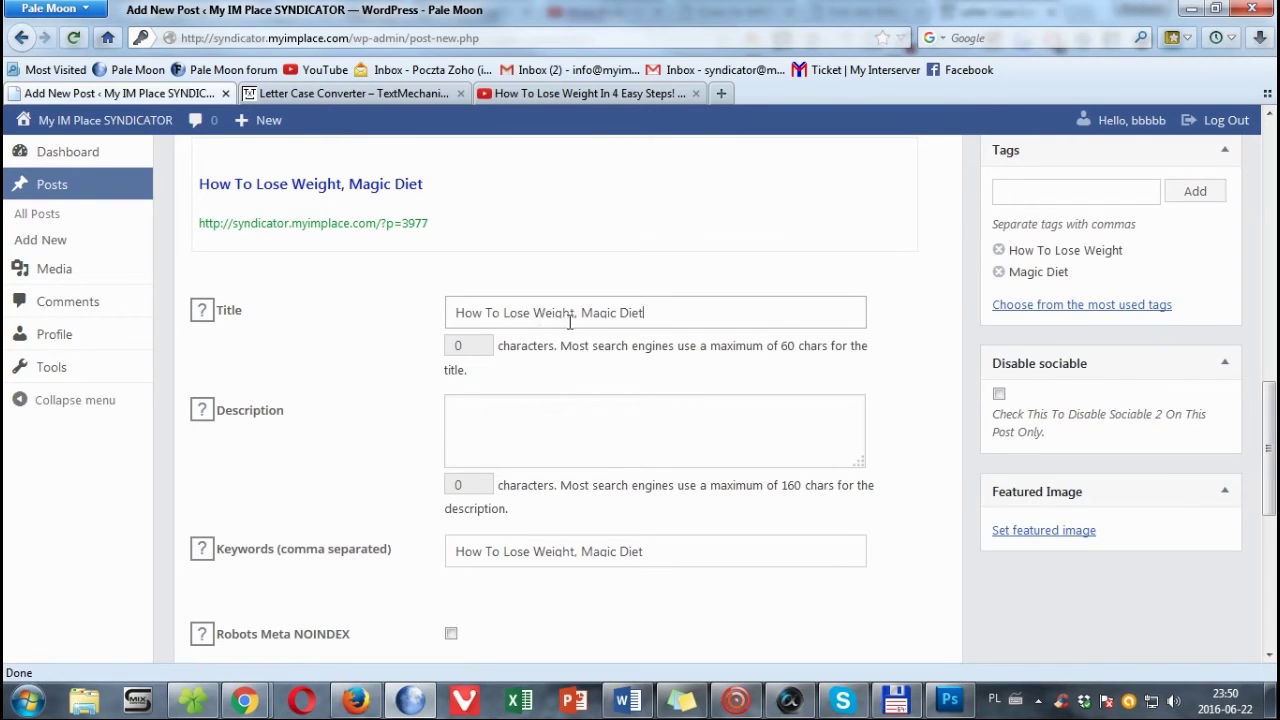
Rewrite the SEO title as 'The Best Way To Lose Weight Fast' and select it.
{"action": "left_click_drag", "start_coordinate": [576, 316], "coordinate": [865, 316]}
{"action": "type", "text": "Fast"}
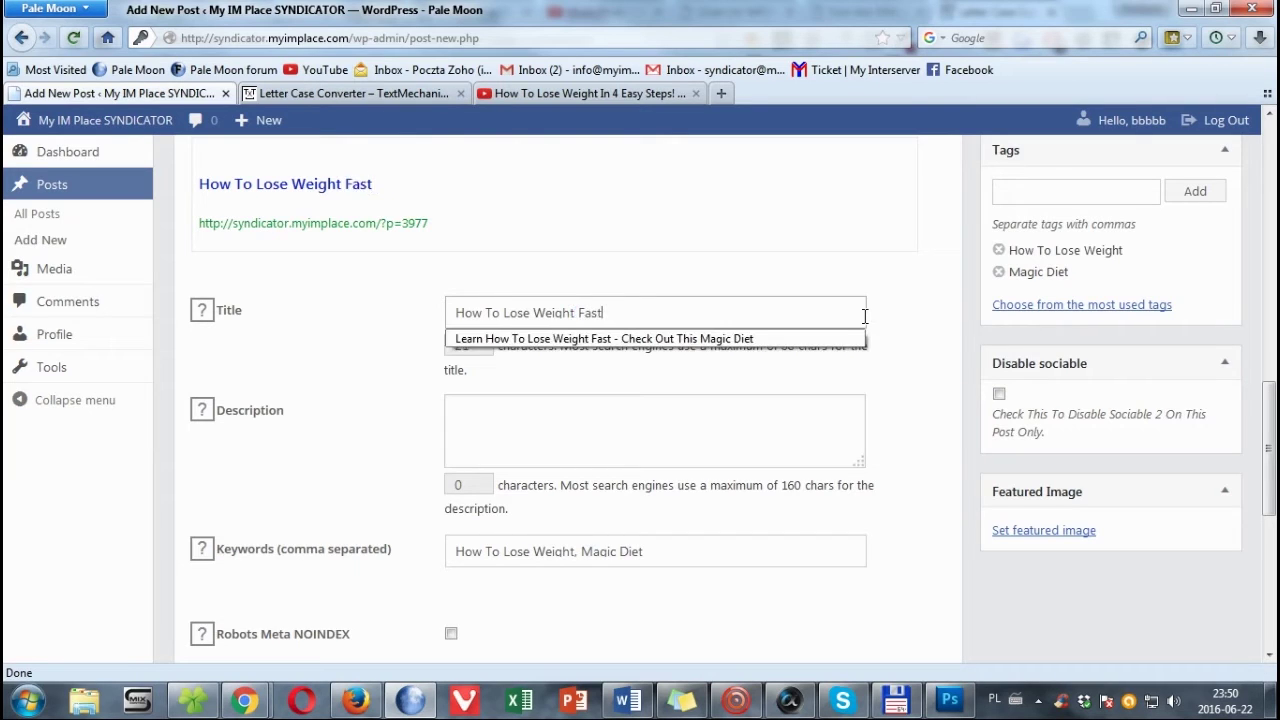
{"action": "key", "text": "Home"}
{"action": "type", "text": "Th"}
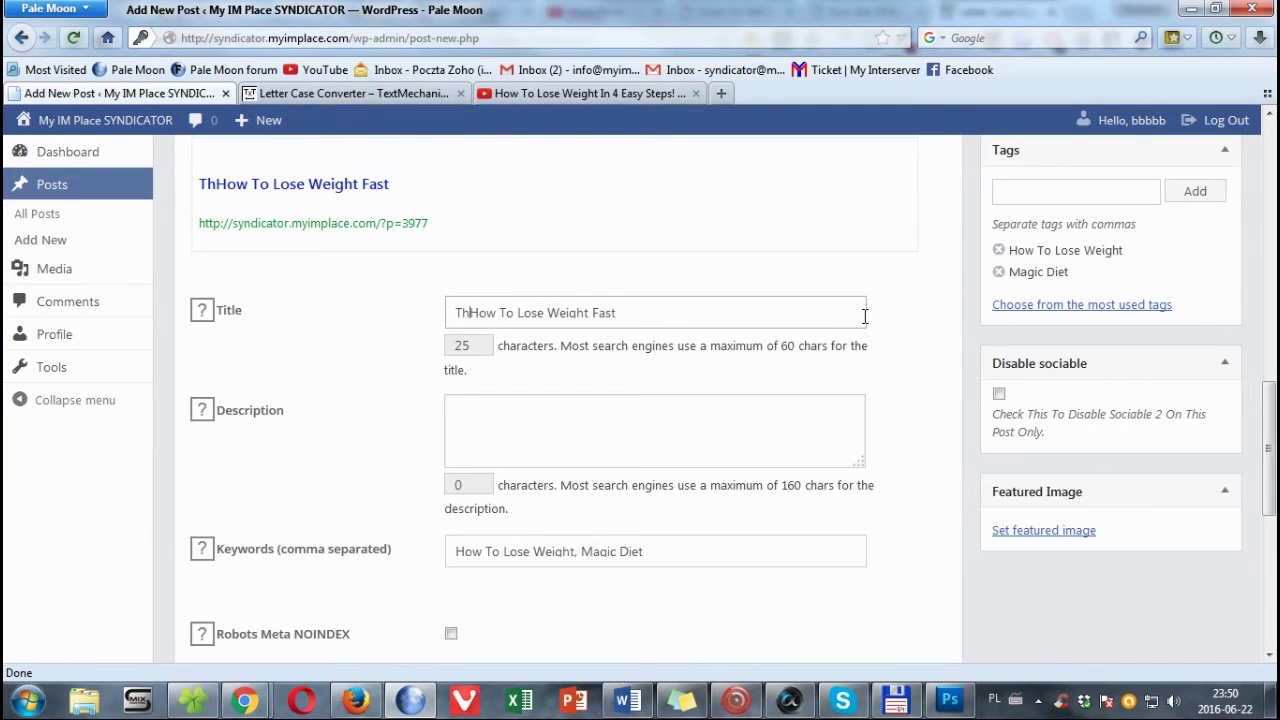
{"action": "type", "text": "e "}
{"action": "type", "text": "Best "}
{"action": "type", "text": "Way"}
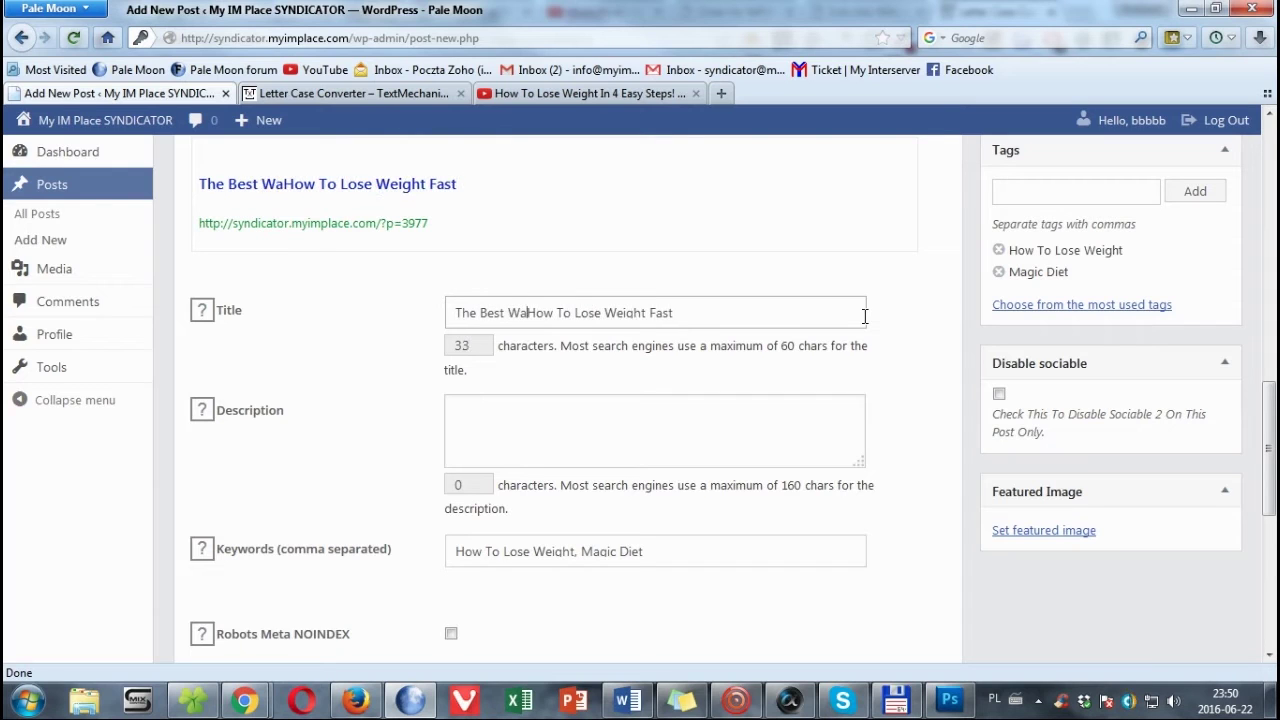
{"action": "key", "text": "Delete"}
{"action": "key", "text": "Delete"}
{"action": "key", "text": "Delete"}
{"action": "key", "text": "Delete"}
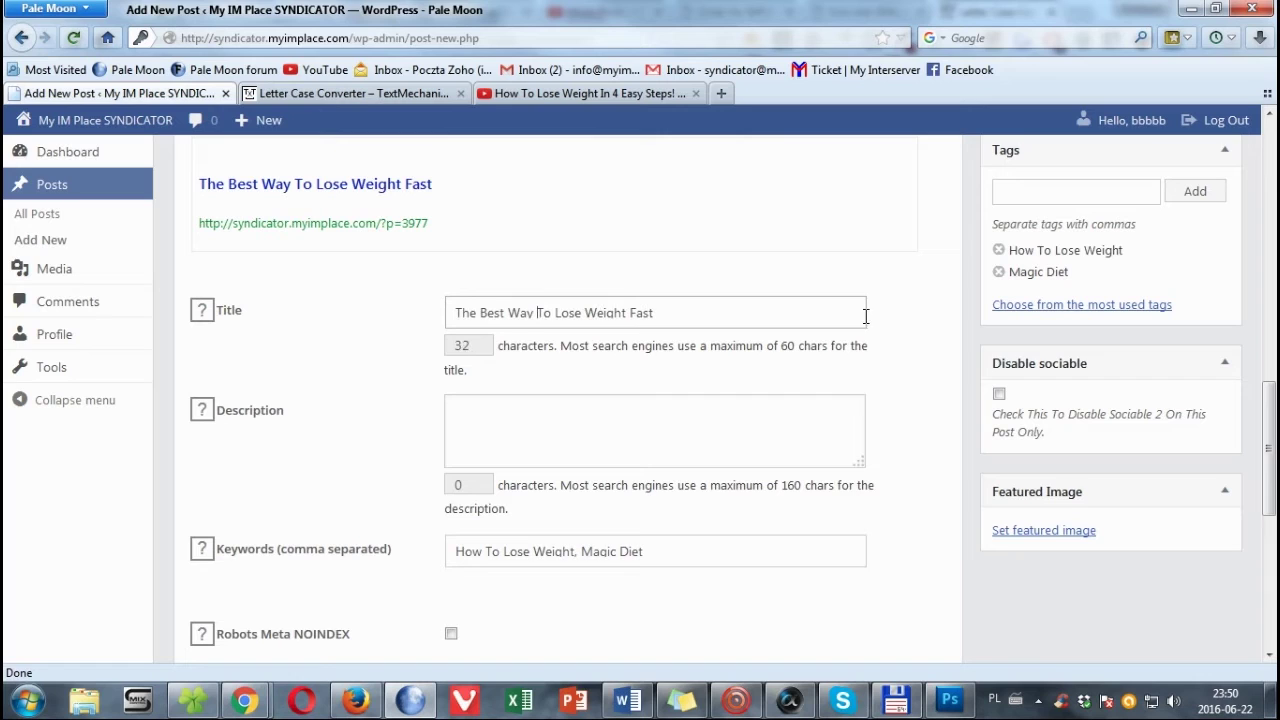
{"action": "left_click_drag", "start_coordinate": [678, 311], "coordinate": [484, 306]}
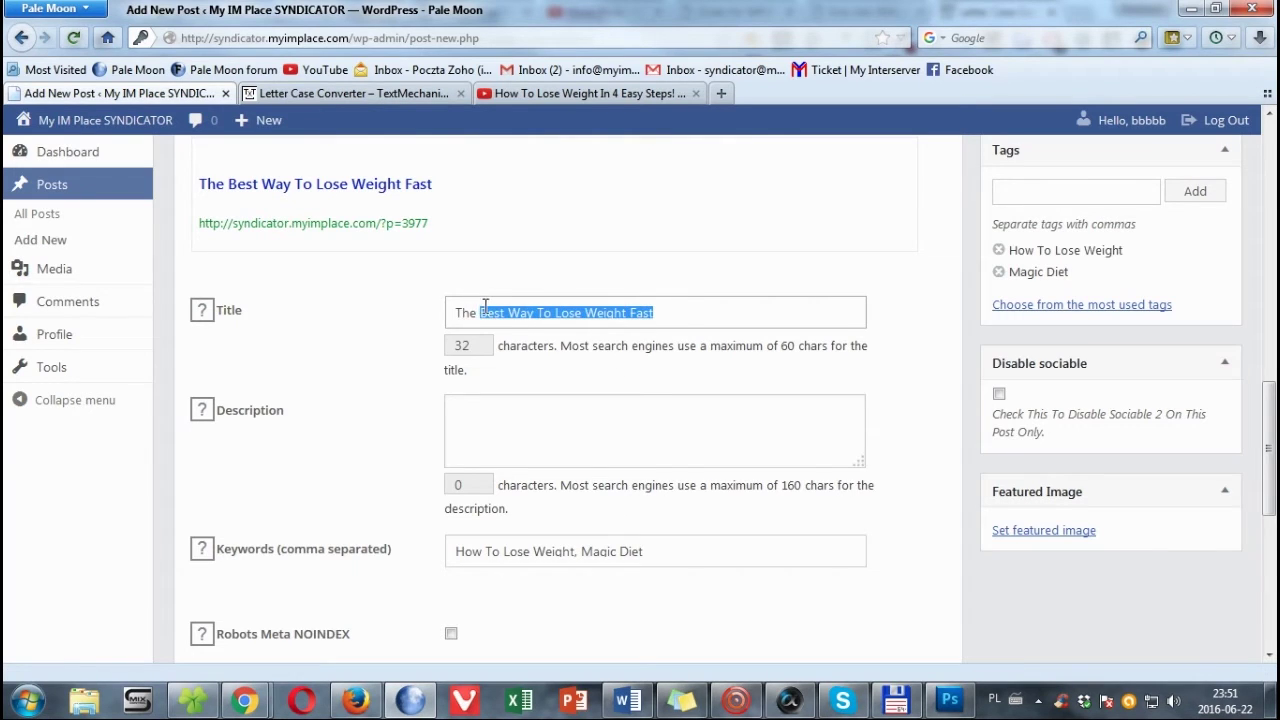
Copy the SEO title and append 'Best Way To Lose Weight Fast' to the SEO keywords.
{"action": "right_click", "coordinate": [495, 310]}
{"action": "left_click", "coordinate": [540, 370]}
{"action": "left_click", "coordinate": [682, 546]}
{"action": "key", "text": "ctrl+v"}
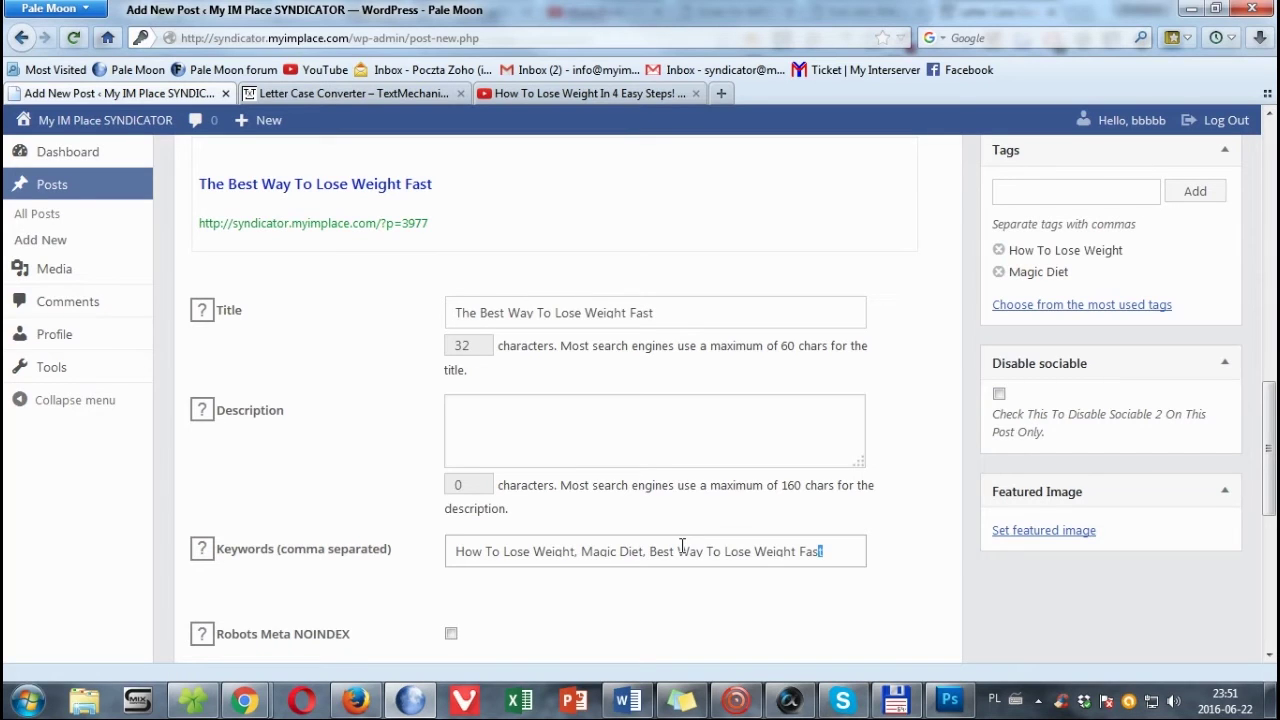
{"action": "key", "text": "ctrl+shift+Left"}
{"action": "key", "text": "ctrl+shift+Left"}
{"action": "key", "text": "ctrl+shift+Left"}
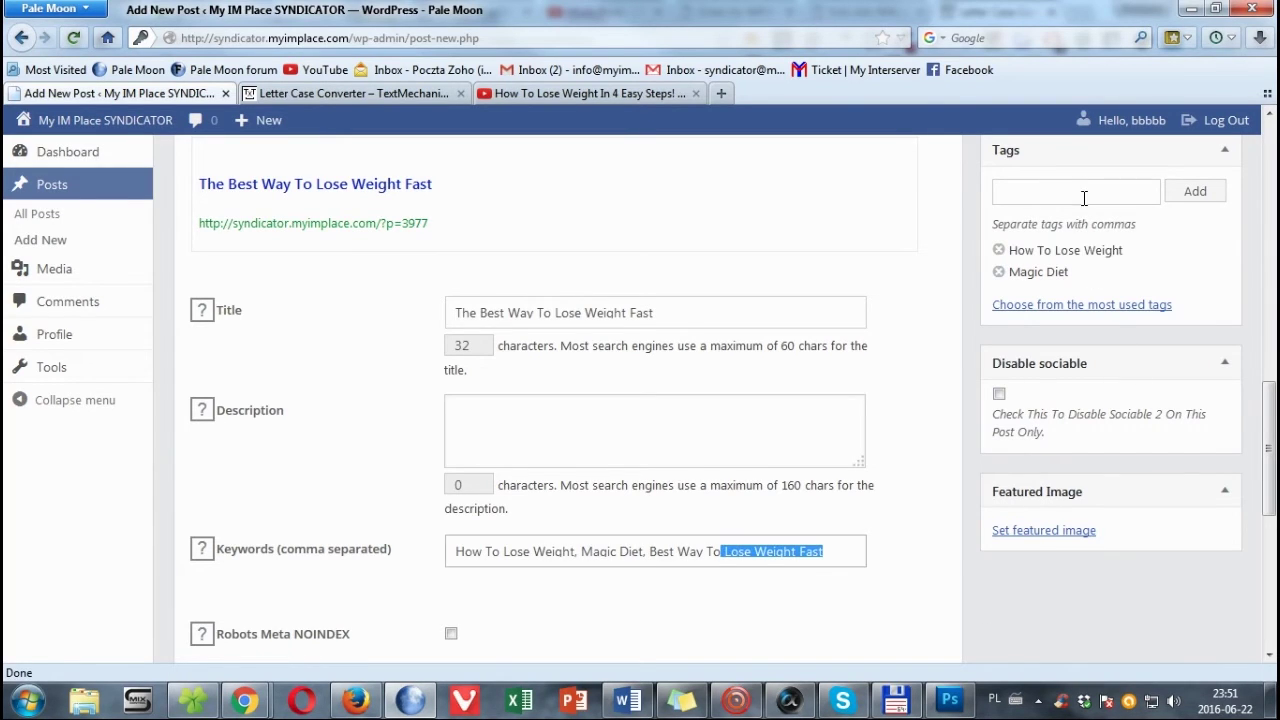
Add 'Best Way To Lose Weight Fast' as a post tag.
{"action": "right_click", "coordinate": [1084, 196]}
{"action": "left_click", "coordinate": [1112, 279]}
{"action": "left_click", "coordinate": [1205, 198]}
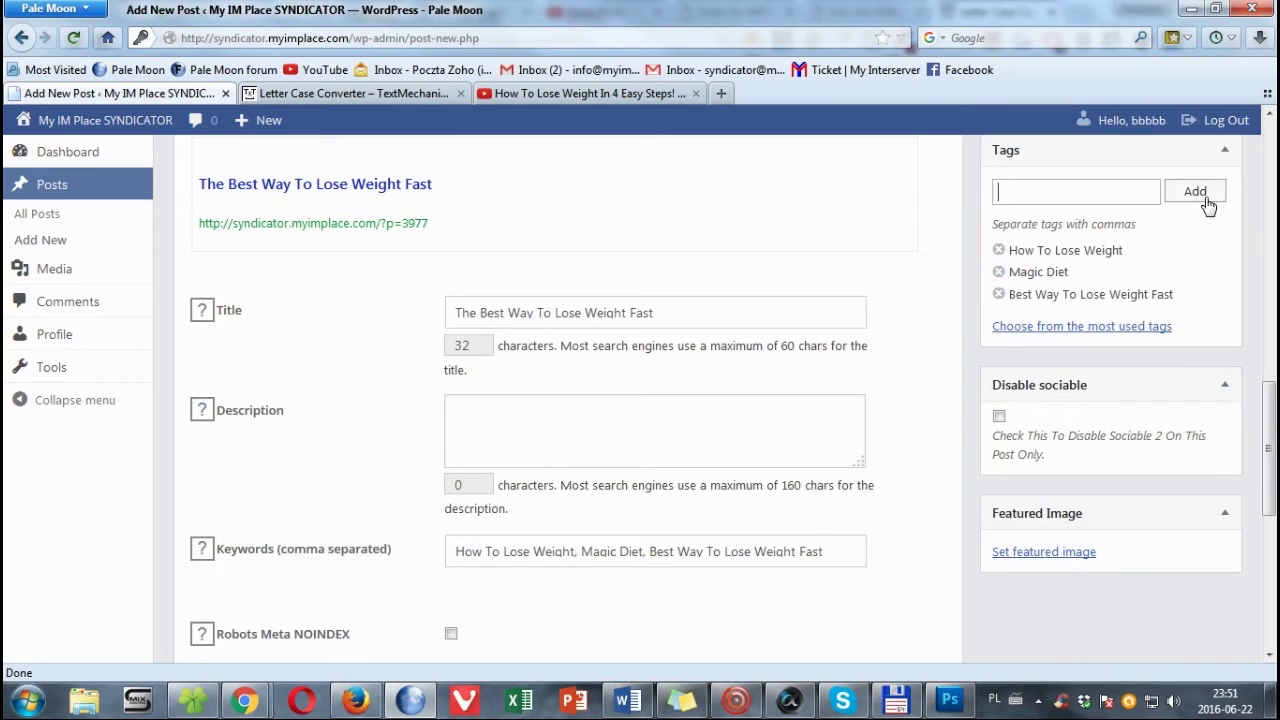
{"action": "scroll", "coordinate": [677, 334], "scroll_direction": "down", "scroll_amount": 2}
{"action": "scroll", "coordinate": [660, 334], "scroll_direction": "up", "scroll_amount": 15}
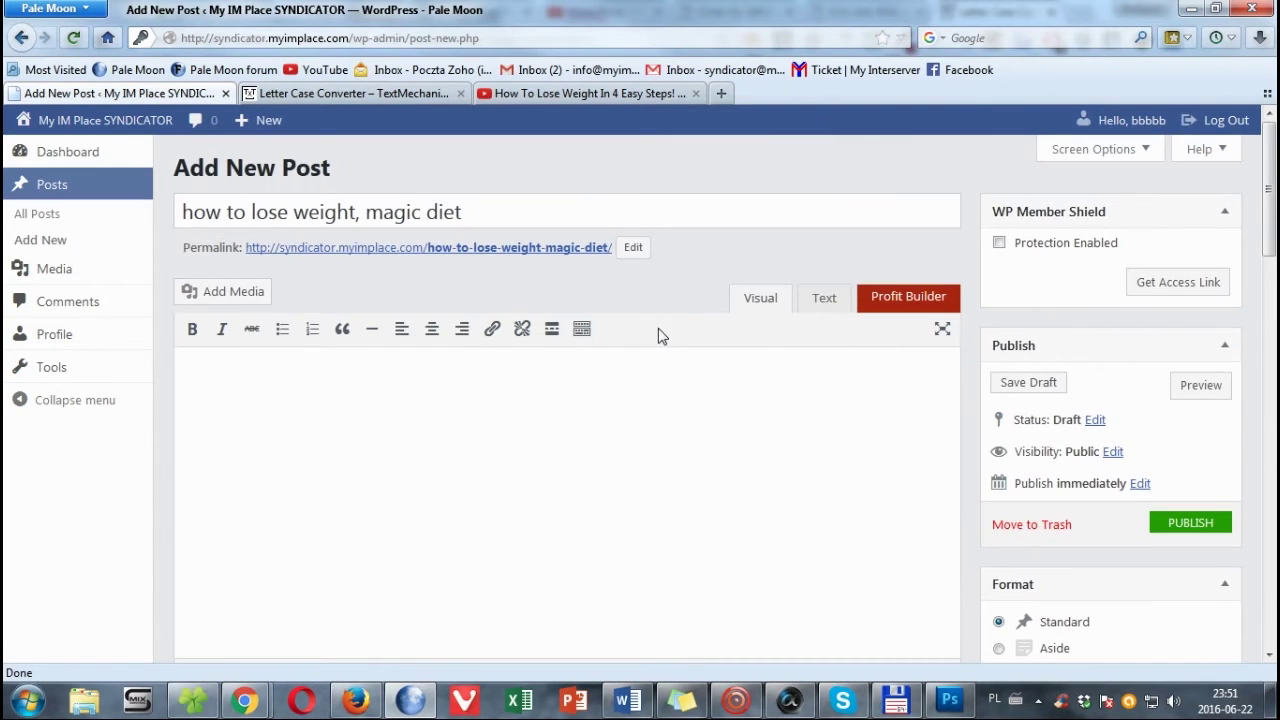
Write the SEO description 'Learn how to lose weight using this magic diet'.
{"action": "left_click_drag", "start_coordinate": [469, 211], "coordinate": [186, 214]}
{"action": "right_click", "coordinate": [311, 215]}
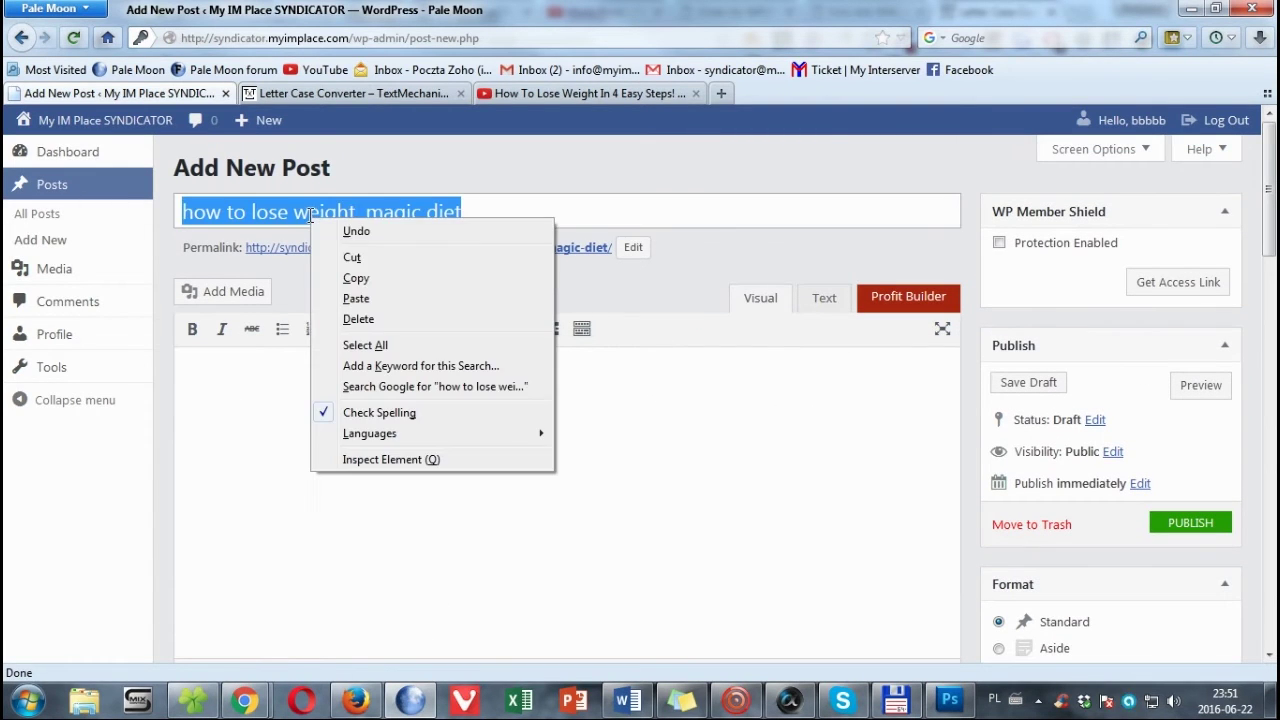
{"action": "left_click", "coordinate": [357, 278]}
{"action": "scroll", "coordinate": [477, 448], "scroll_direction": "down", "scroll_amount": 15}
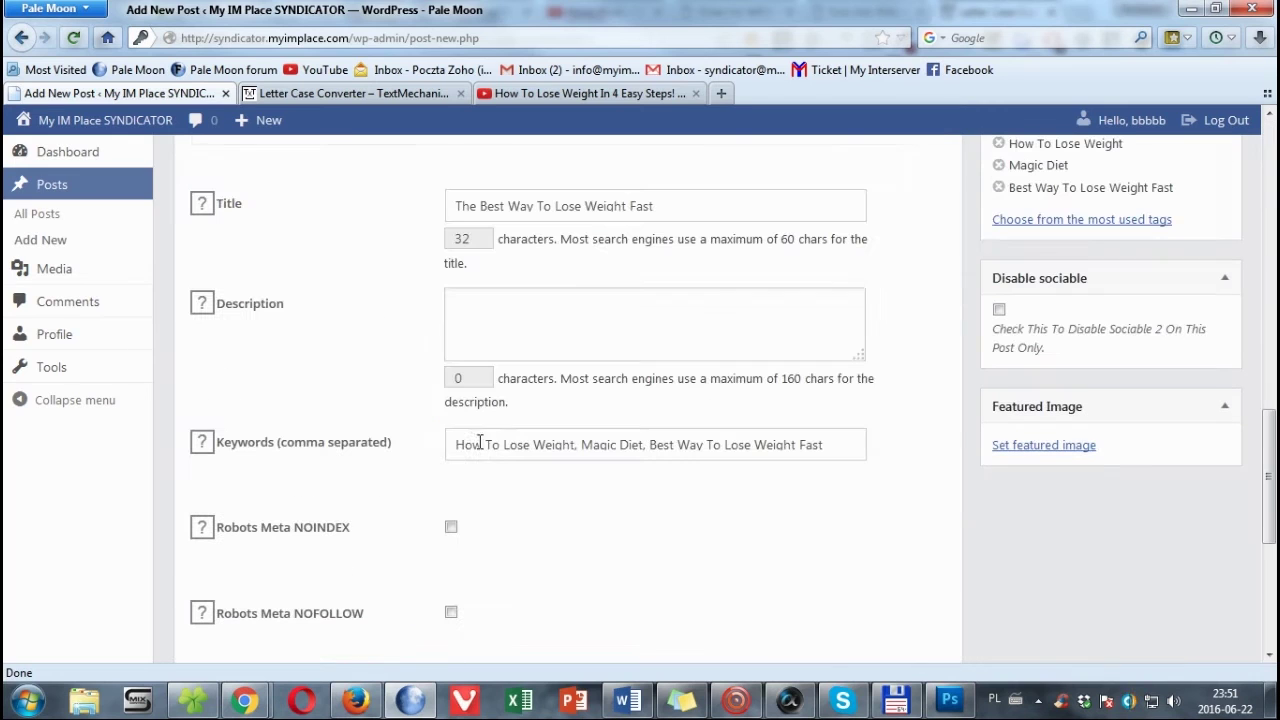
{"action": "left_click", "coordinate": [538, 320]}
{"action": "type", "text": "L"}
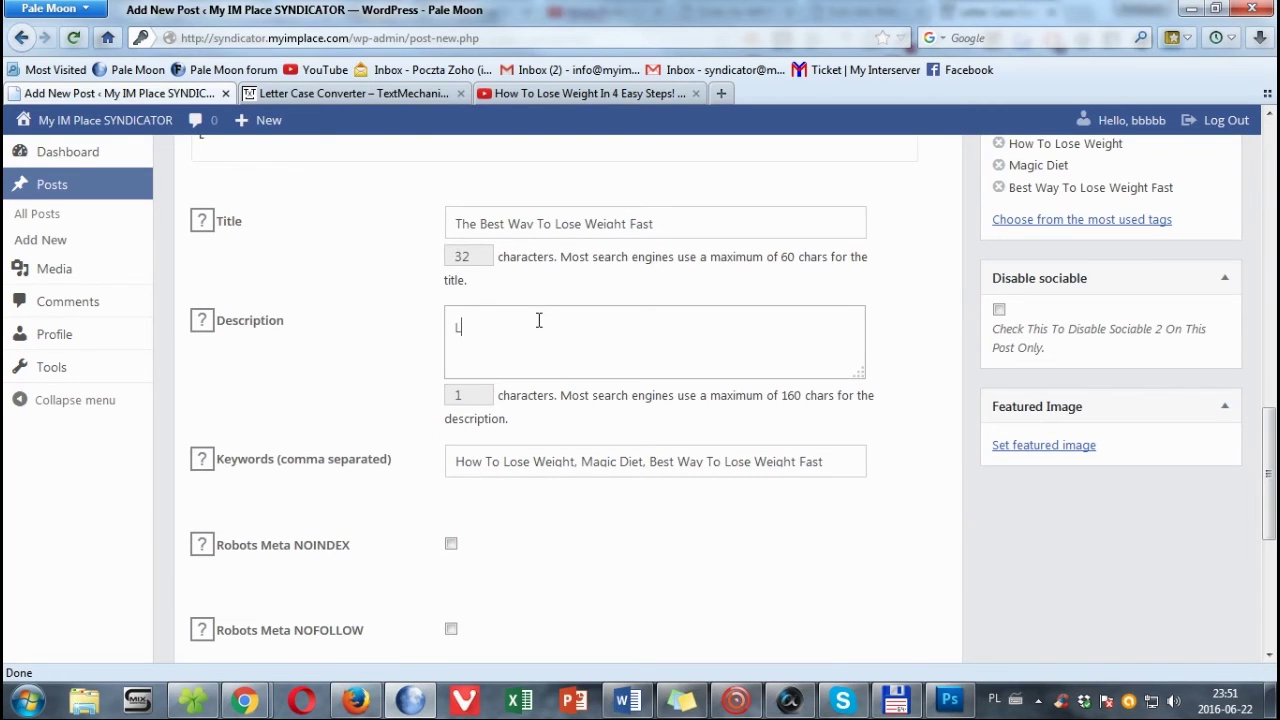
{"action": "type", "text": "earn how to lose weight, magic diet"}
{"action": "key", "text": "Left"}
{"action": "key", "text": "BackSpace"}
{"action": "type", "text": "using "}
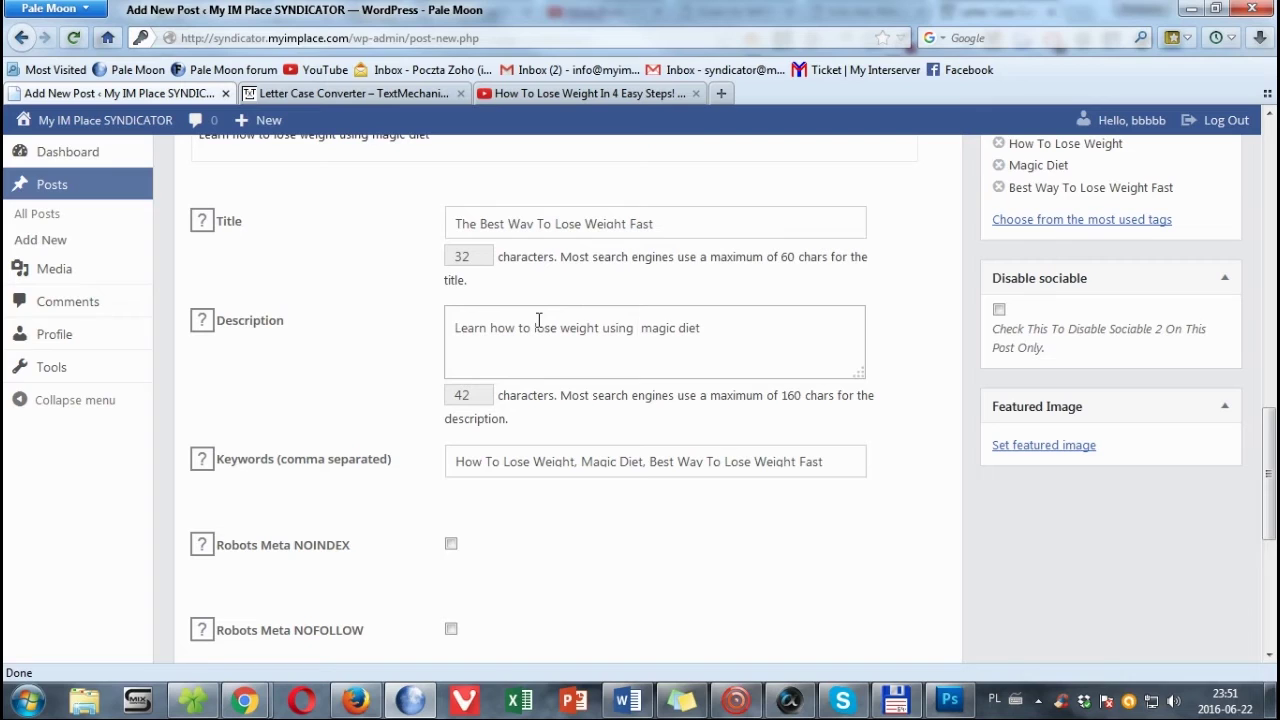
{"action": "type", "text": "this"}
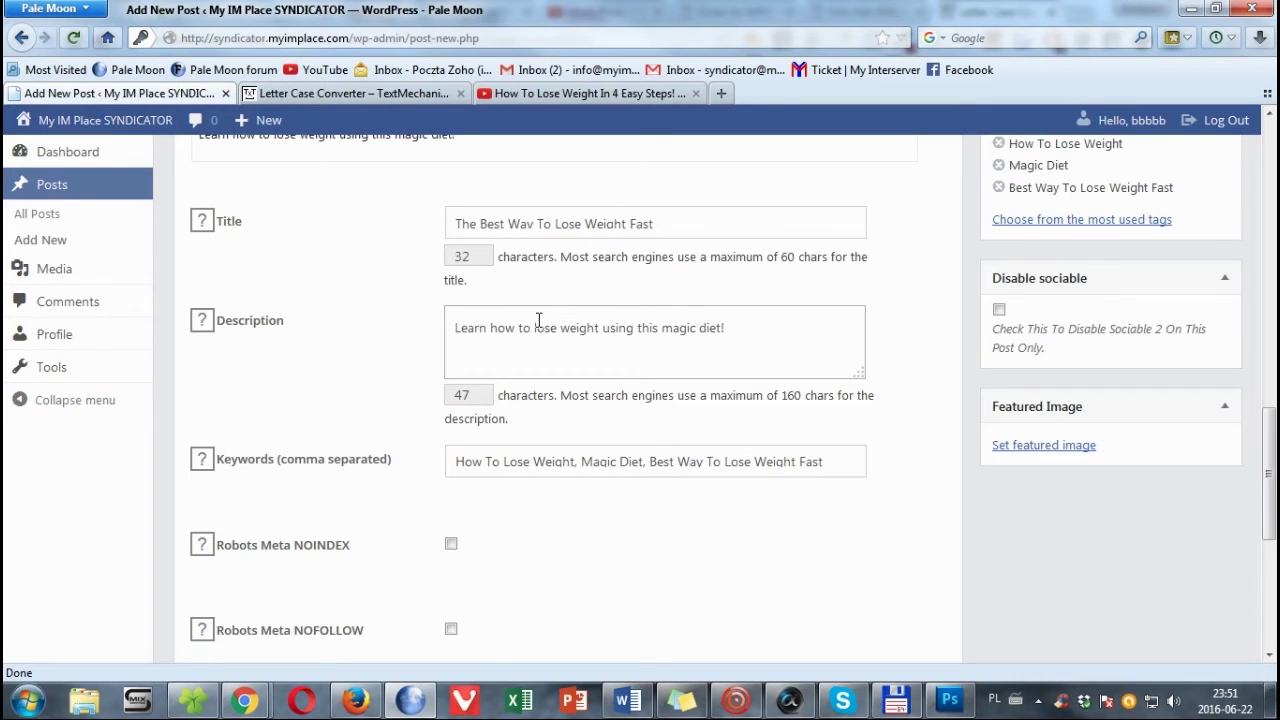
File the post under the Weight Loss category.
{"action": "scroll", "coordinate": [1005, 529], "scroll_direction": "up", "scroll_amount": 5}
{"action": "scroll", "coordinate": [1077, 417], "scroll_direction": "down", "scroll_amount": 3}
{"action": "scroll", "coordinate": [1077, 417], "scroll_direction": "down", "scroll_amount": 10}
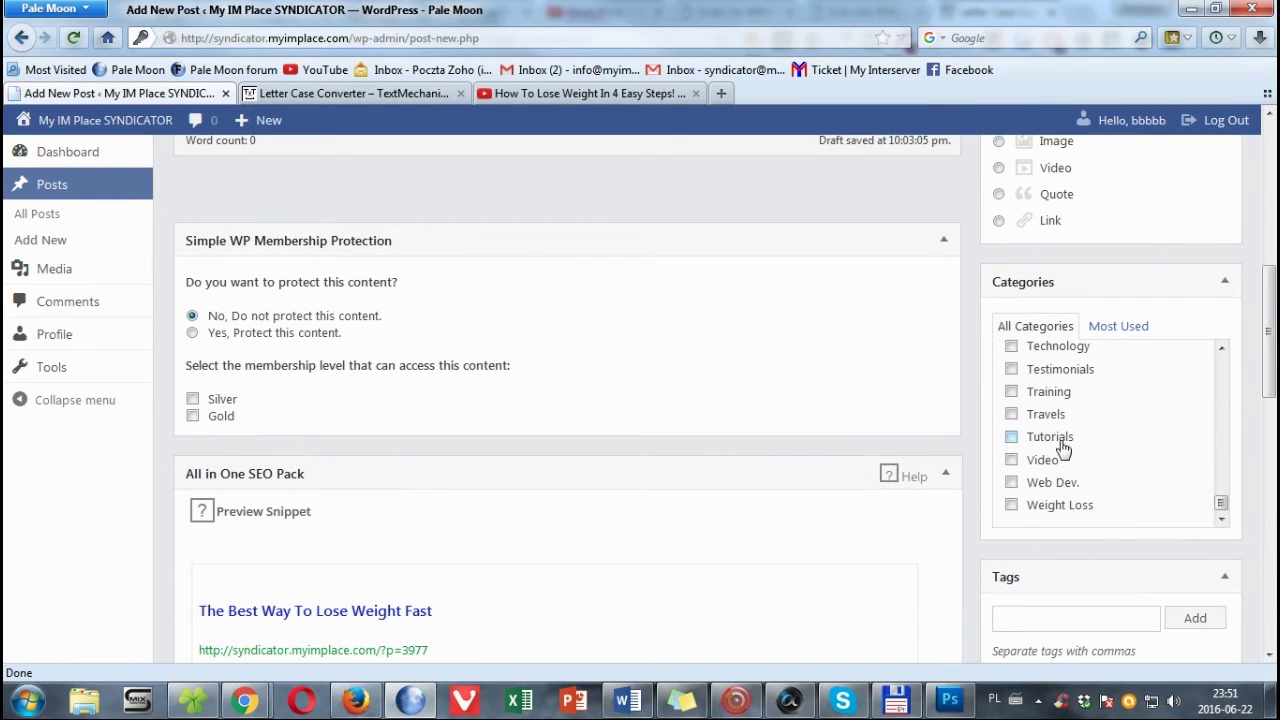
{"action": "left_click", "coordinate": [1052, 508]}
Change the permalink slug from magic-diet to how-to-lose-weight-fast.
{"action": "scroll", "coordinate": [848, 463], "scroll_direction": "up", "scroll_amount": 7}
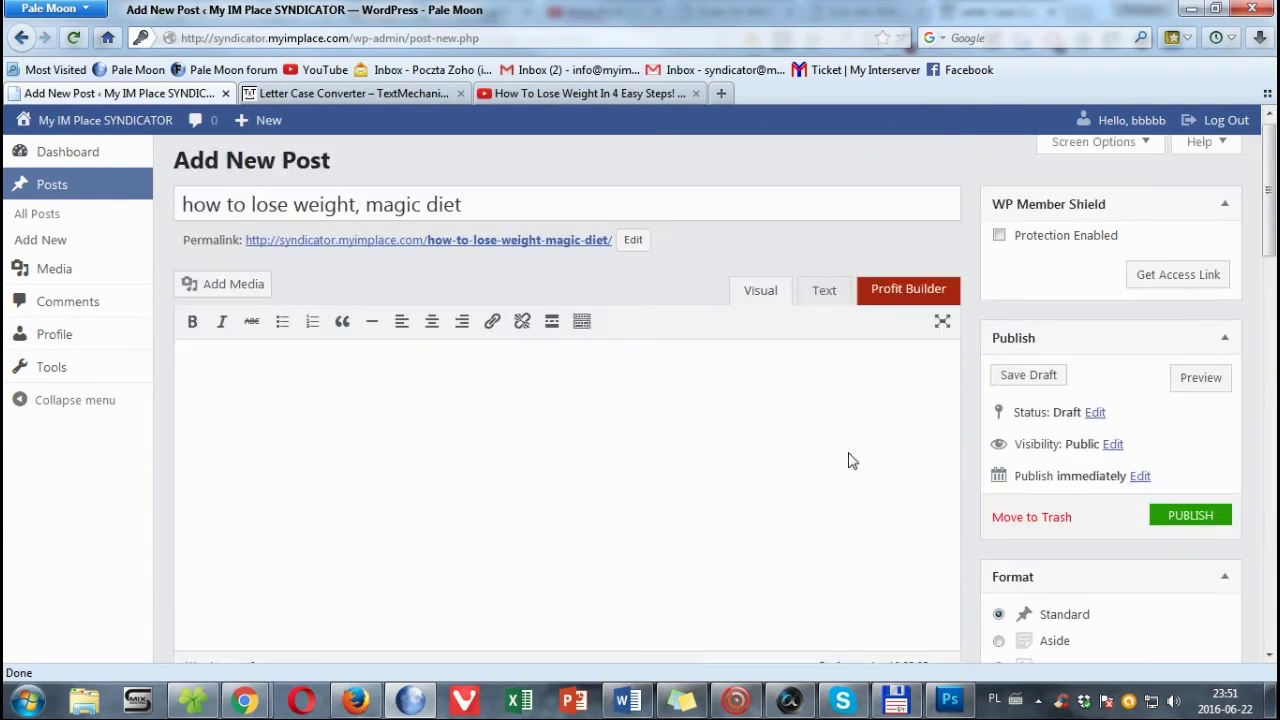
{"action": "left_click", "coordinate": [636, 250]}
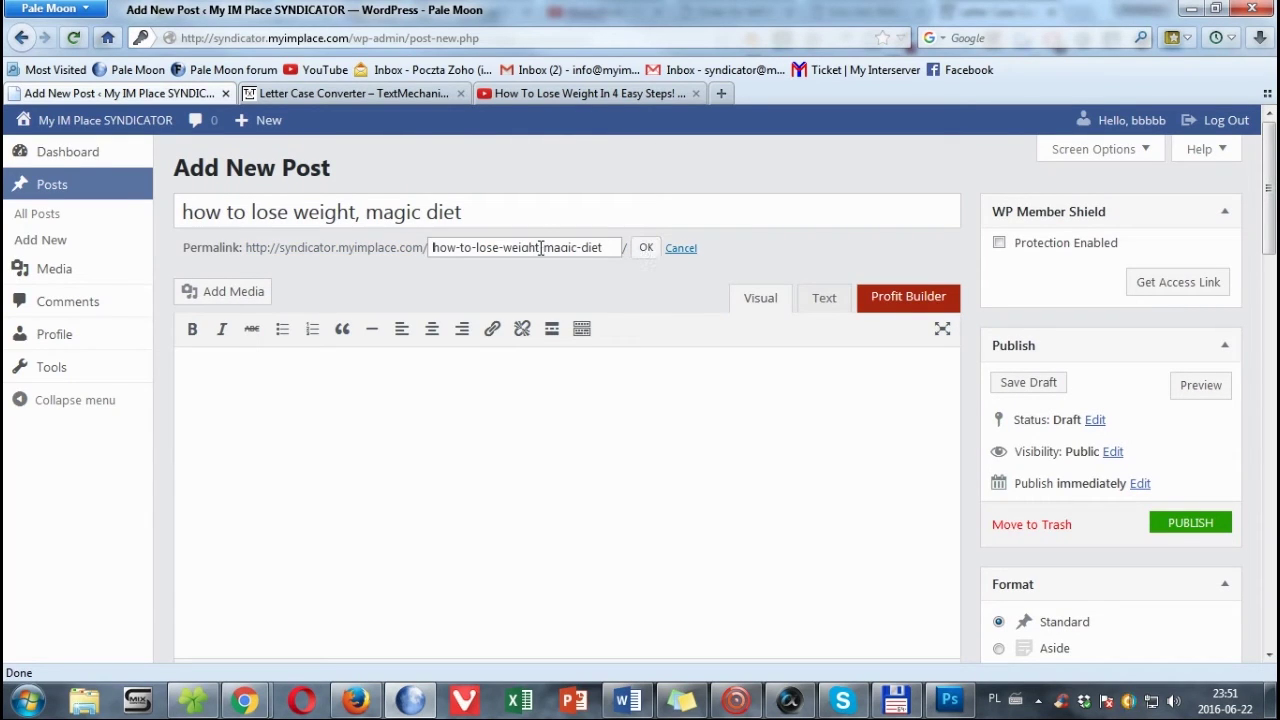
{"action": "left_click_drag", "start_coordinate": [543, 247], "coordinate": [702, 250]}
{"action": "type", "text": "fast"}
{"action": "key", "text": "Return"}
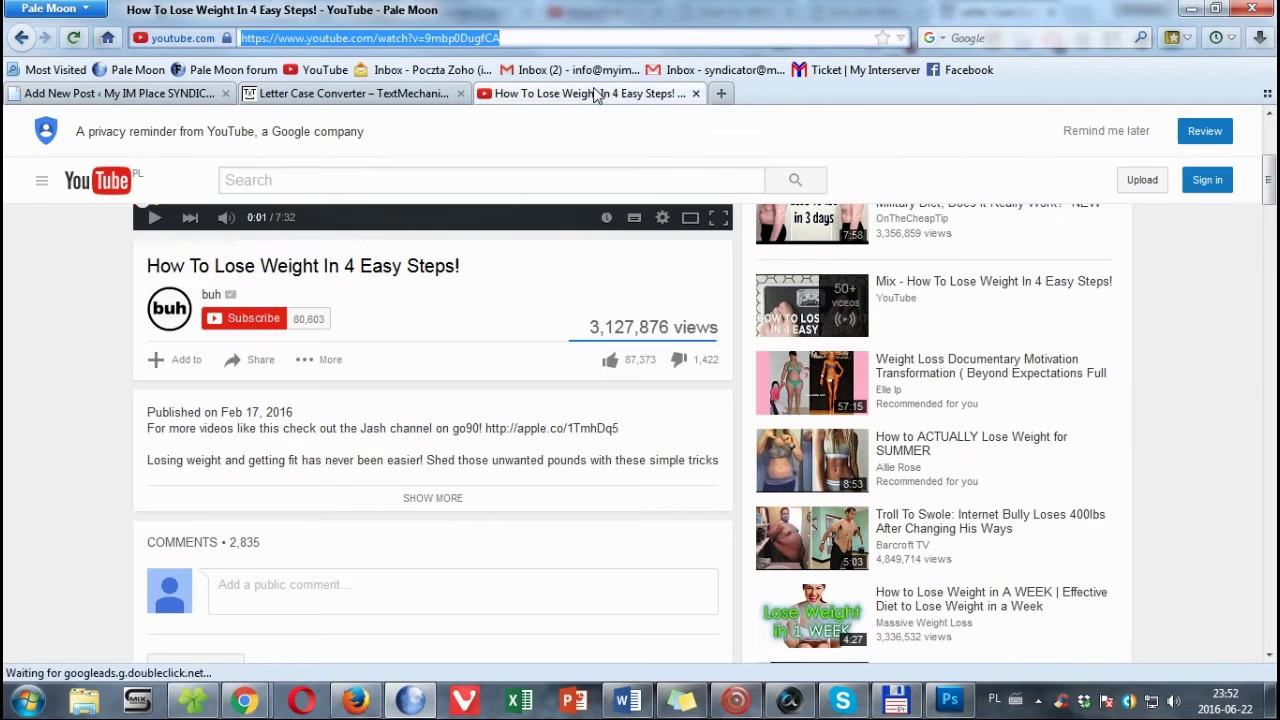
Copy the YouTube video's embed code and paste it into the post body's Text editor.
{"action": "left_click", "coordinate": [593, 89]}
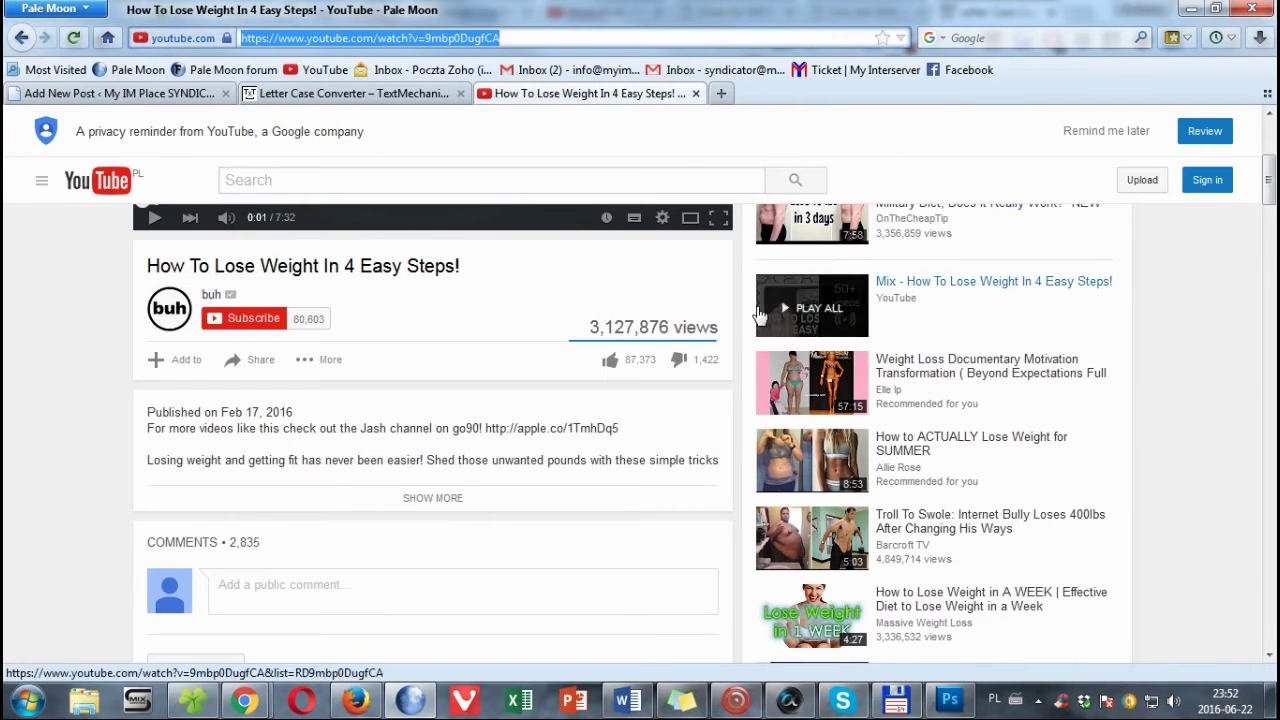
{"action": "left_click", "coordinate": [253, 365]}
{"action": "left_click", "coordinate": [243, 414]}
{"action": "right_click", "coordinate": [328, 457]}
{"action": "left_click", "coordinate": [375, 518]}
{"action": "left_click", "coordinate": [175, 95]}
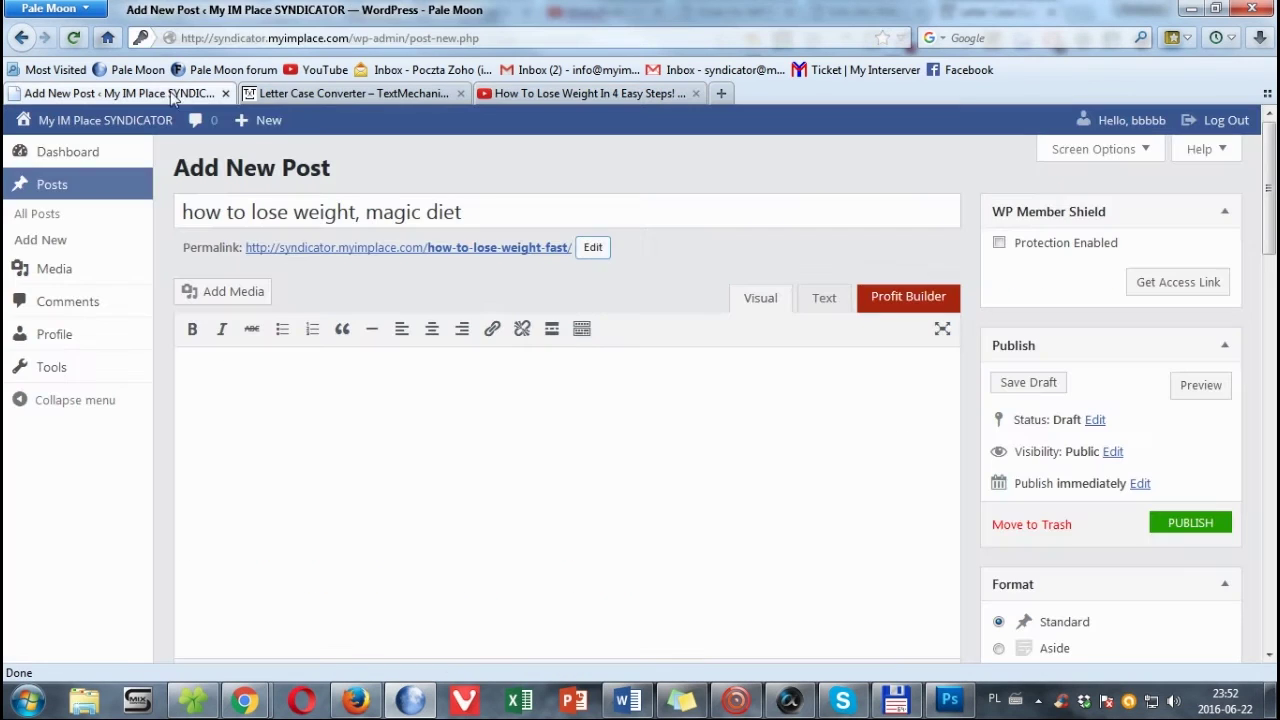
{"action": "left_click", "coordinate": [820, 304]}
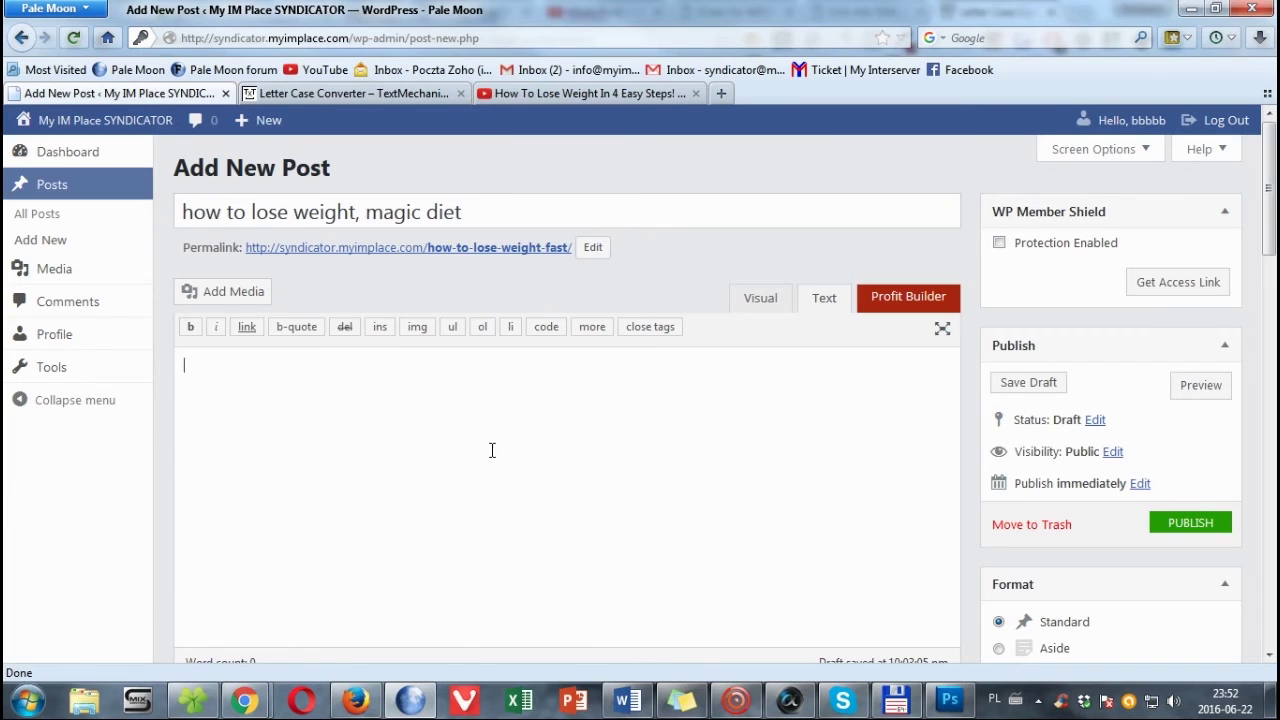
{"action": "right_click", "coordinate": [495, 482]}
{"action": "left_click", "coordinate": [537, 532]}
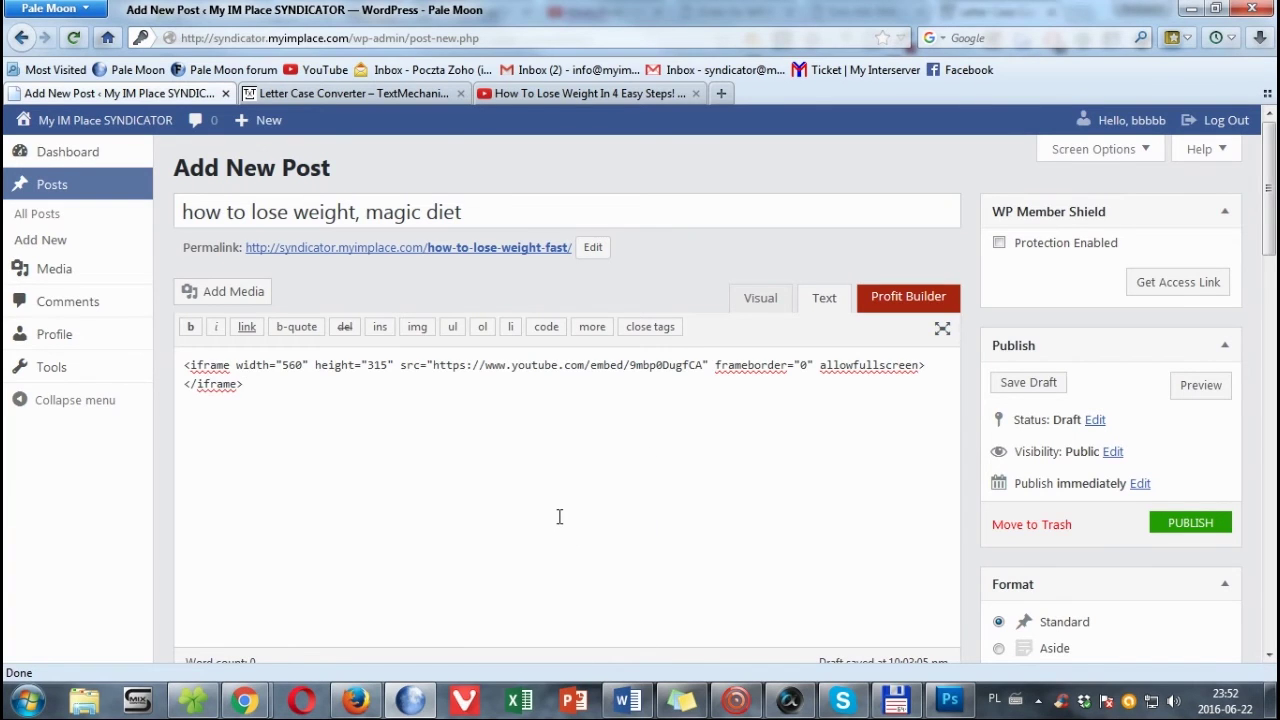
Add the video's web address below the embed code as a link, then preview the post.
{"action": "left_click", "coordinate": [590, 93]}
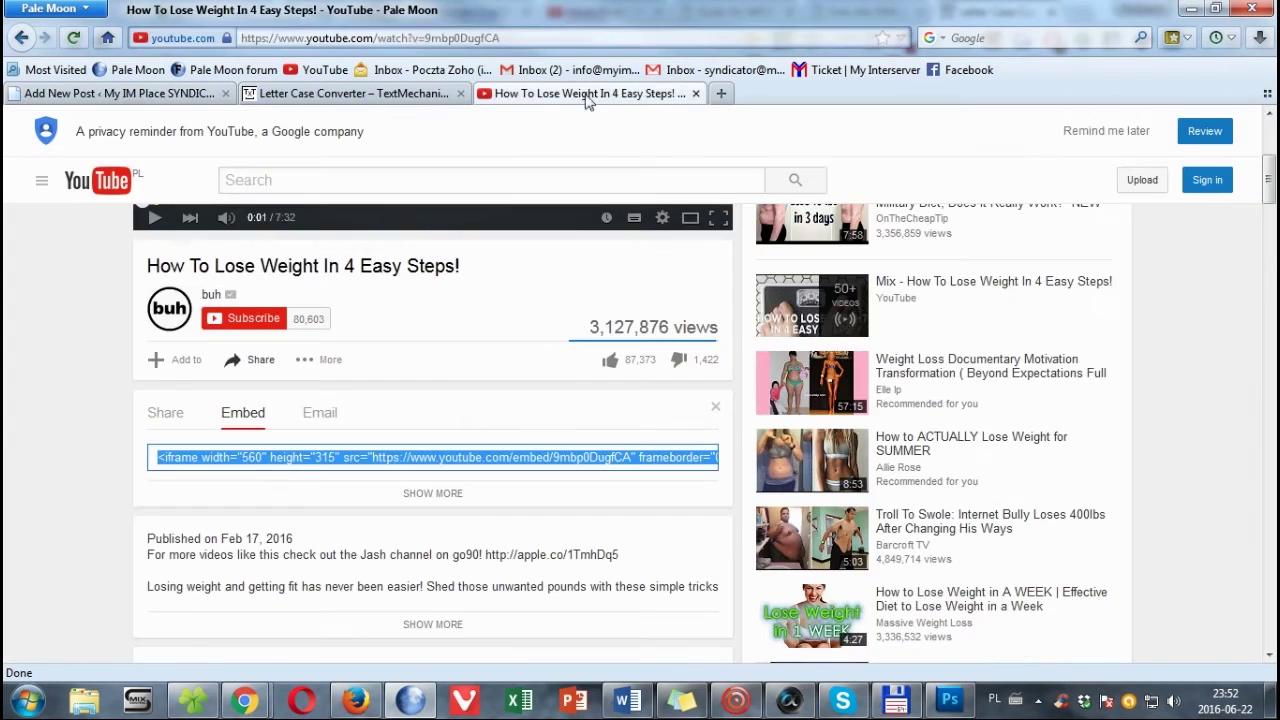
{"action": "left_click", "coordinate": [415, 38]}
{"action": "right_click", "coordinate": [420, 40]}
{"action": "left_click", "coordinate": [455, 100]}
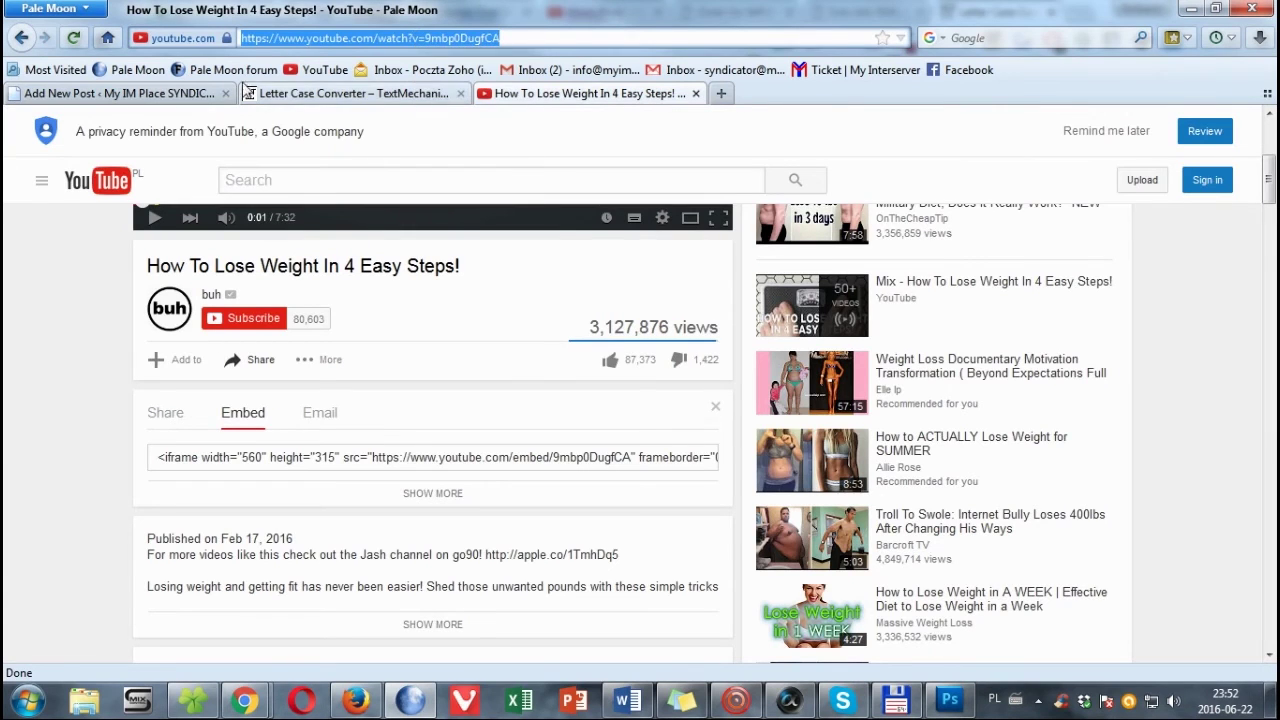
{"action": "left_click", "coordinate": [168, 95]}
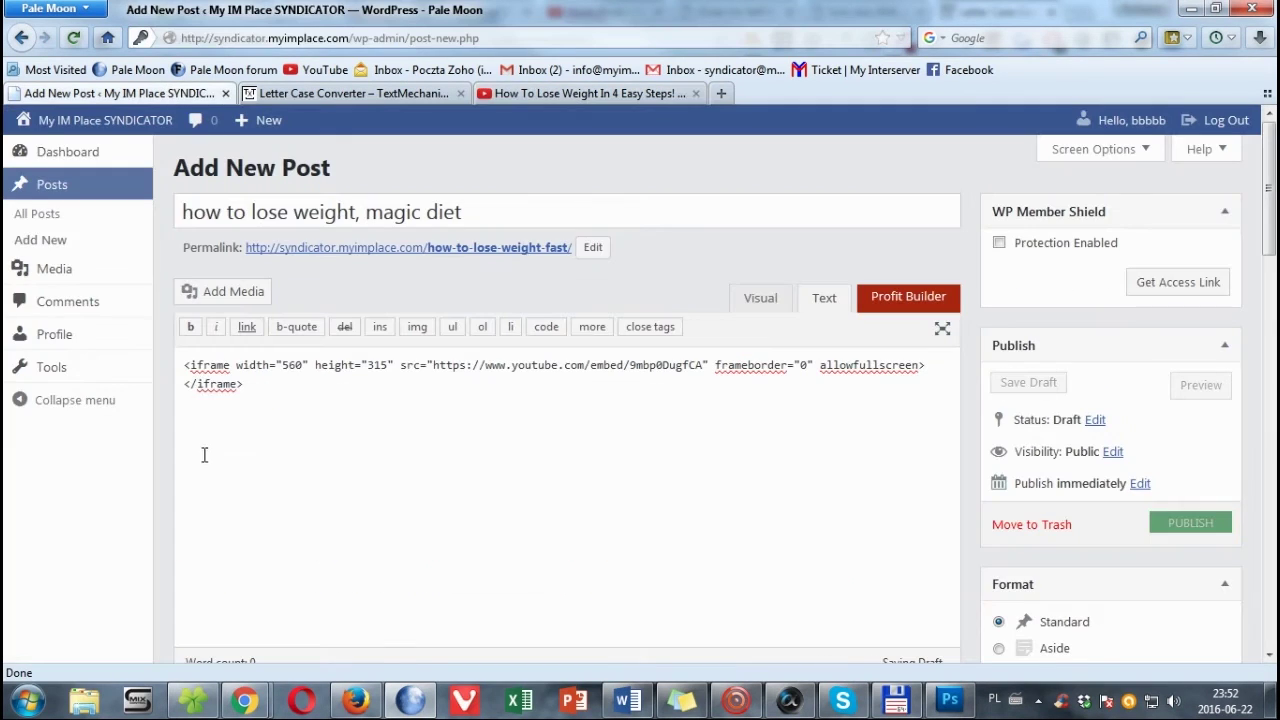
{"action": "right_click", "coordinate": [235, 458]}
{"action": "left_click", "coordinate": [312, 538]}
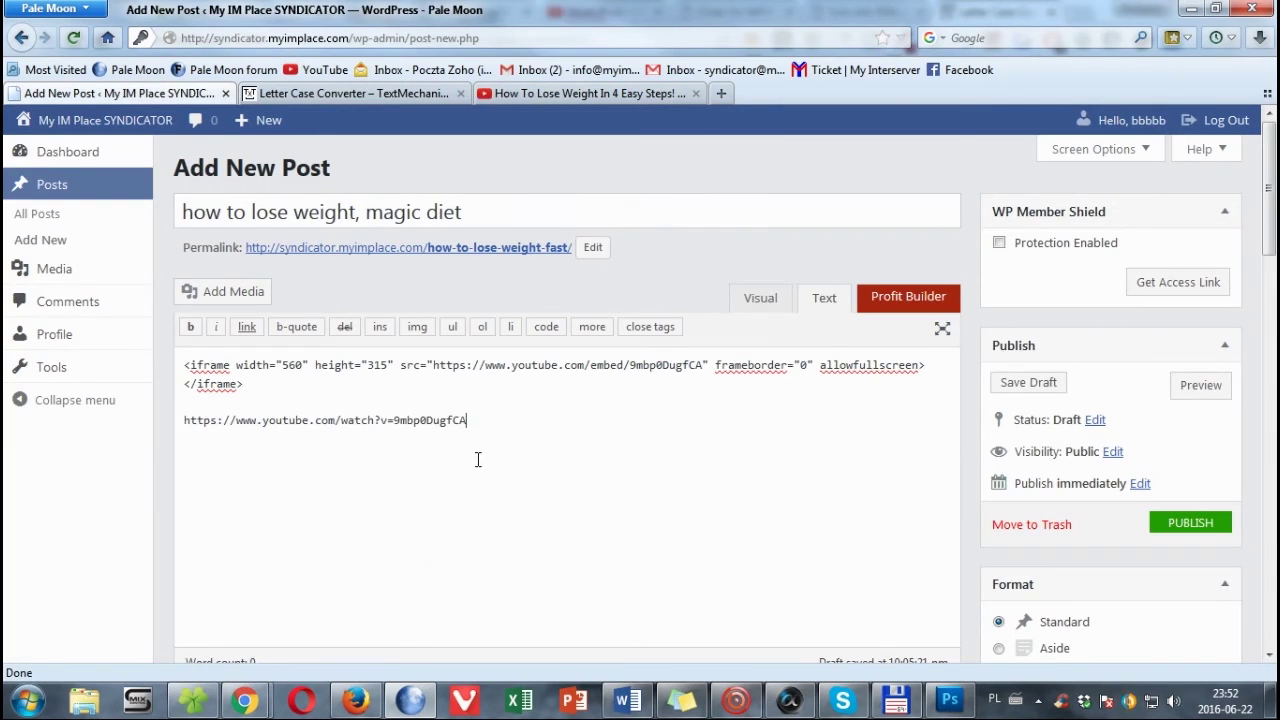
{"action": "left_click_drag", "start_coordinate": [506, 428], "coordinate": [68, 418]}
{"action": "left_click", "coordinate": [246, 326]}
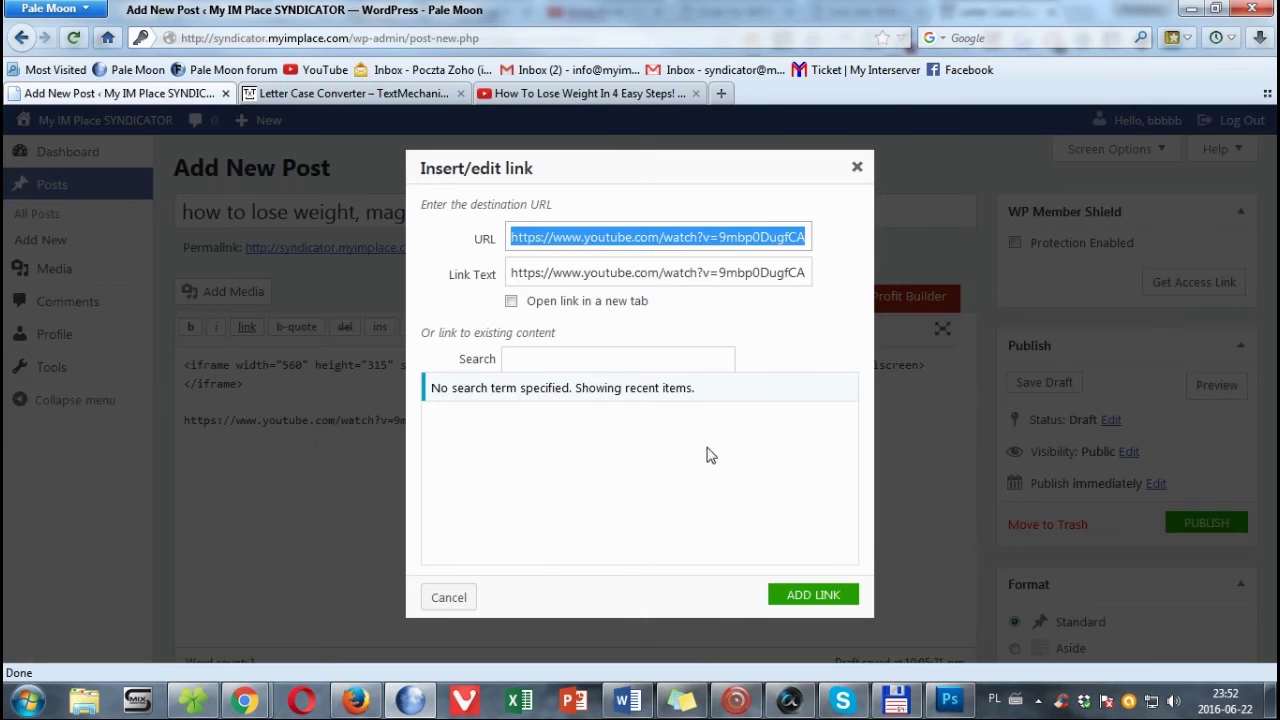
{"action": "left_click", "coordinate": [848, 604]}
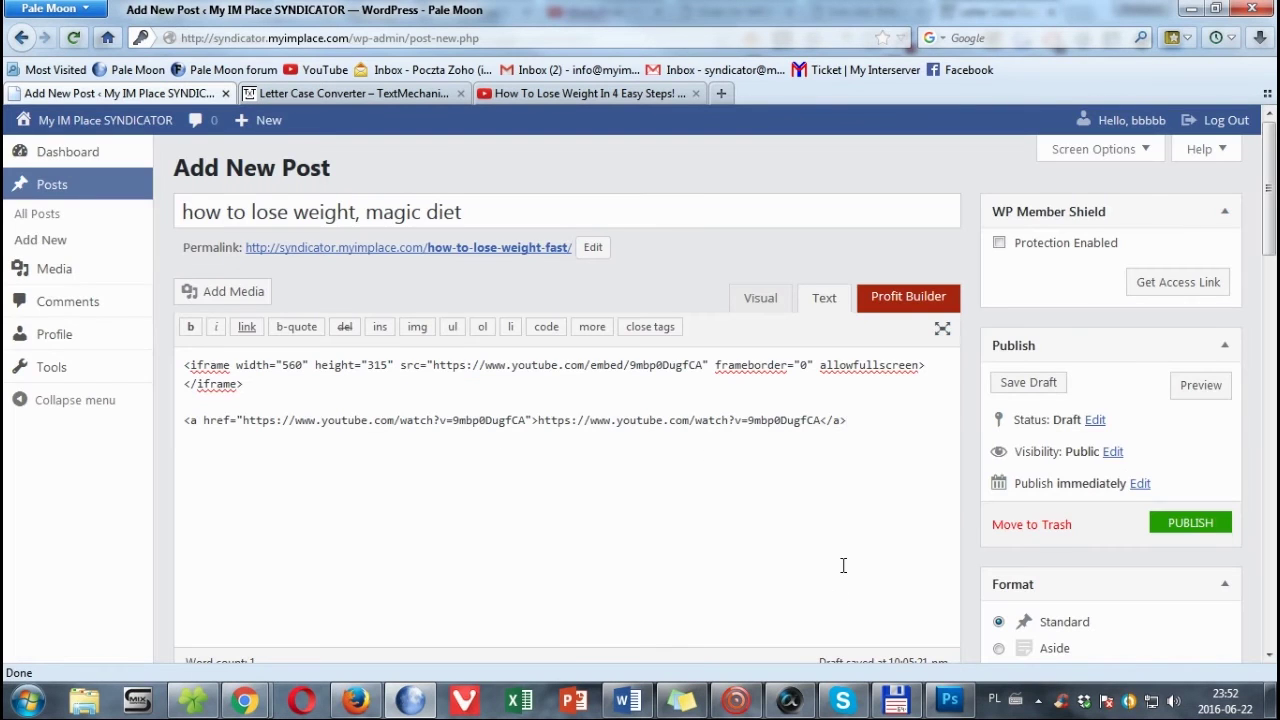
{"action": "left_click", "coordinate": [1204, 388]}
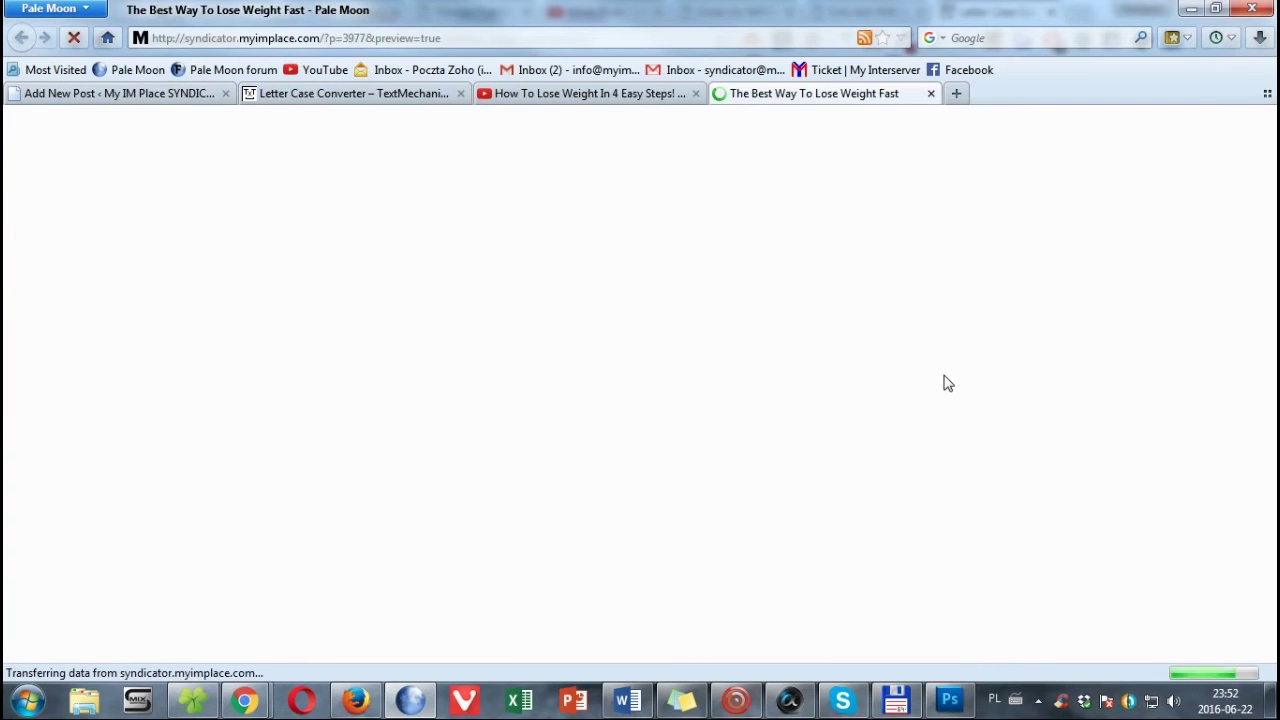
Scroll through the preview to check the embedded video and link, then close it.
{"action": "scroll", "coordinate": [870, 432], "scroll_direction": "down", "scroll_amount": 5}
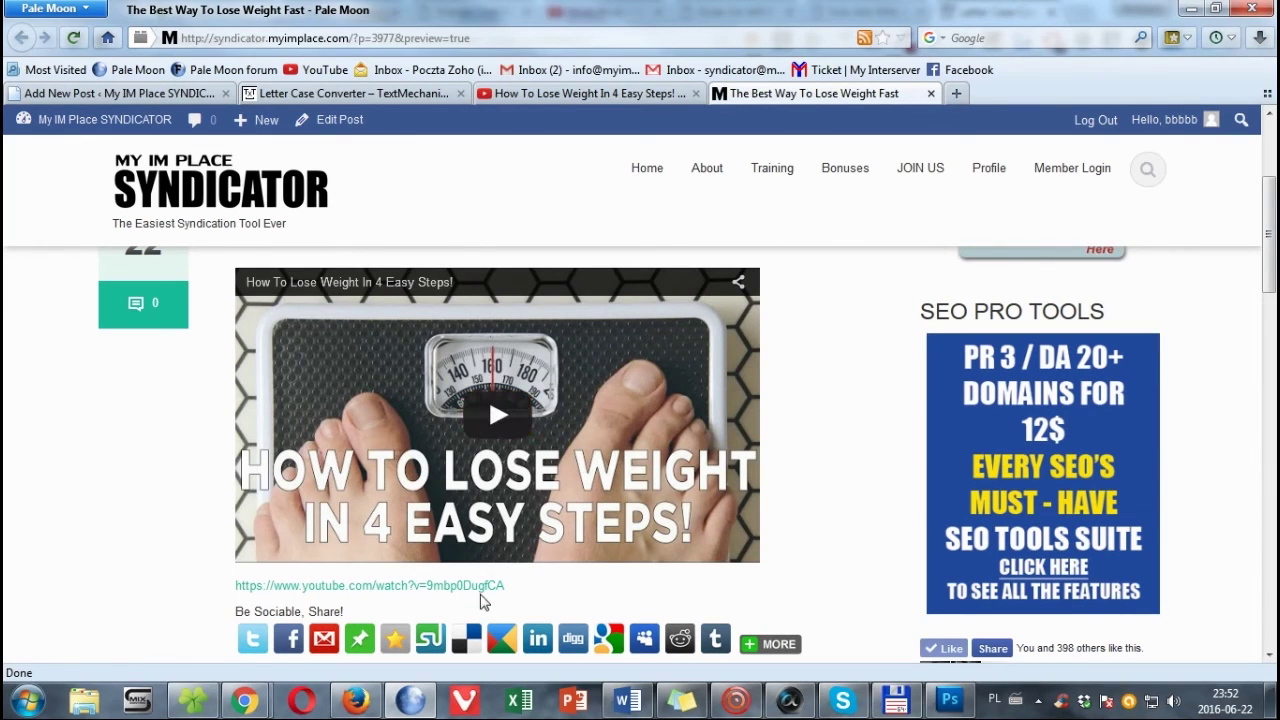
{"action": "left_click", "coordinate": [931, 94]}
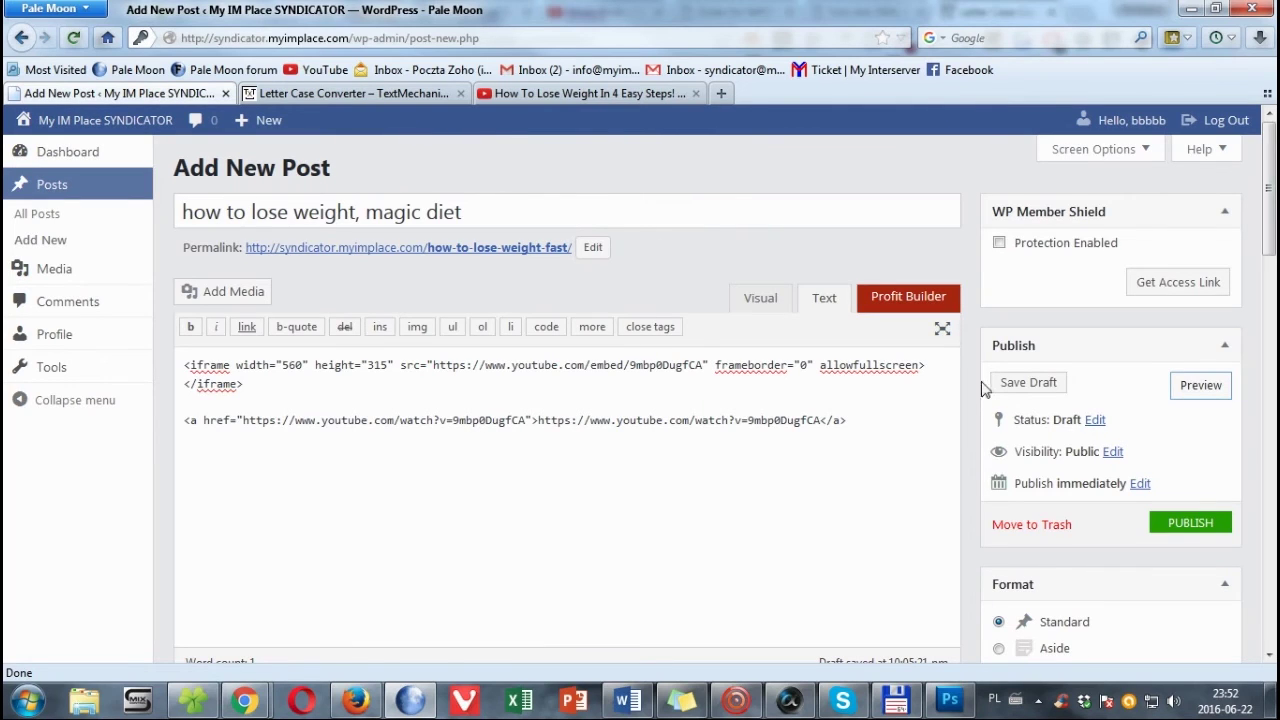
Publish the post, then review its live page with the embedded video and link before returning to the editor.
{"action": "left_click", "coordinate": [1199, 528]}
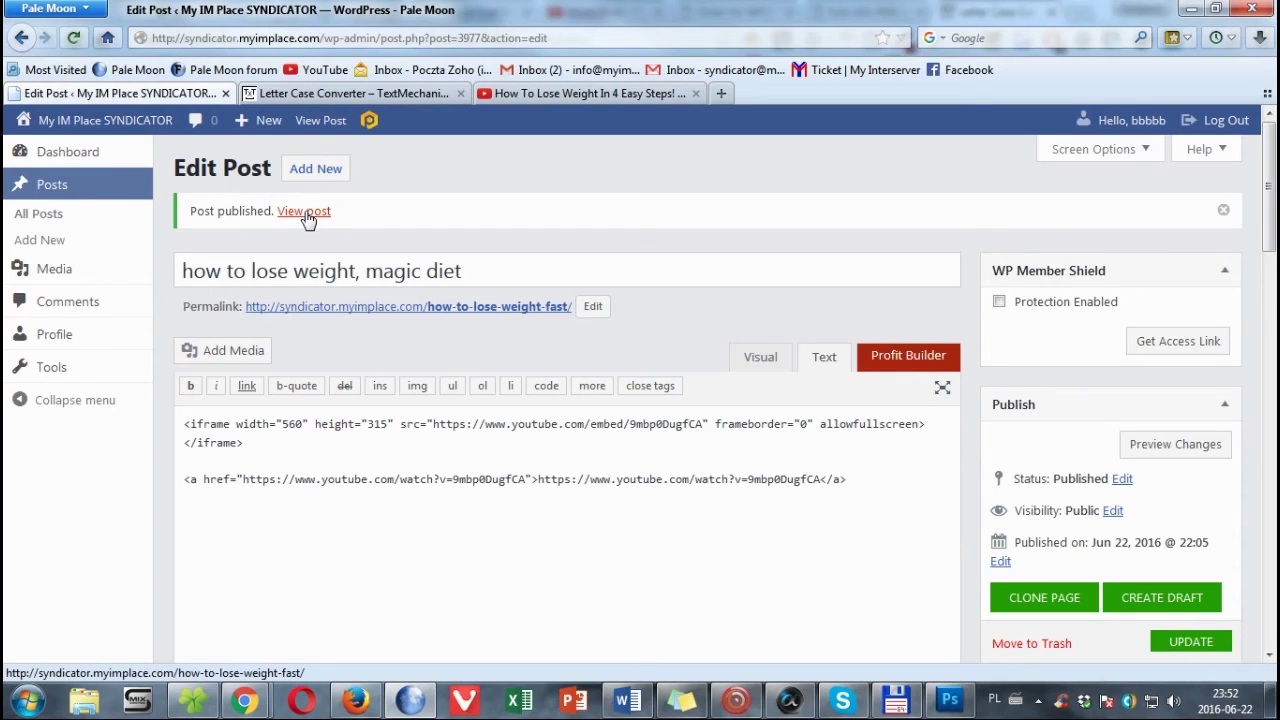
{"action": "left_click", "coordinate": [307, 214]}
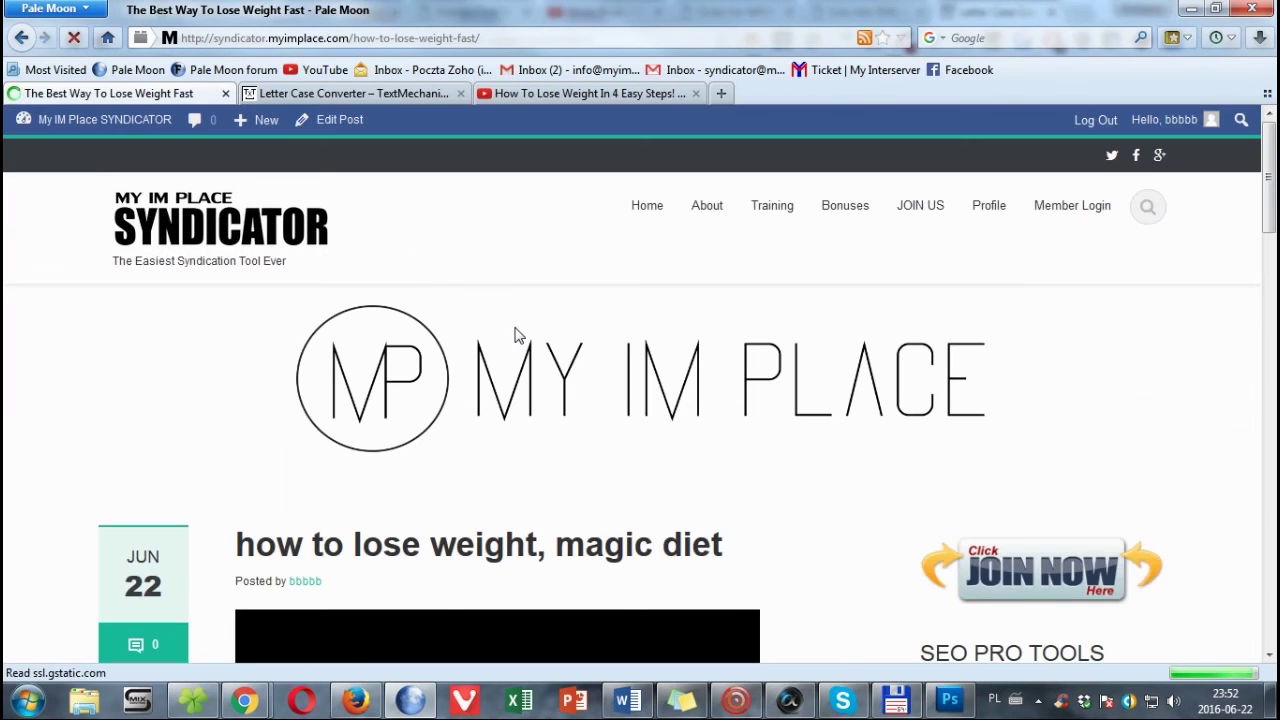
{"action": "scroll", "coordinate": [517, 346], "scroll_direction": "down", "scroll_amount": 3}
{"action": "scroll", "coordinate": [517, 350], "scroll_direction": "down", "scroll_amount": 3}
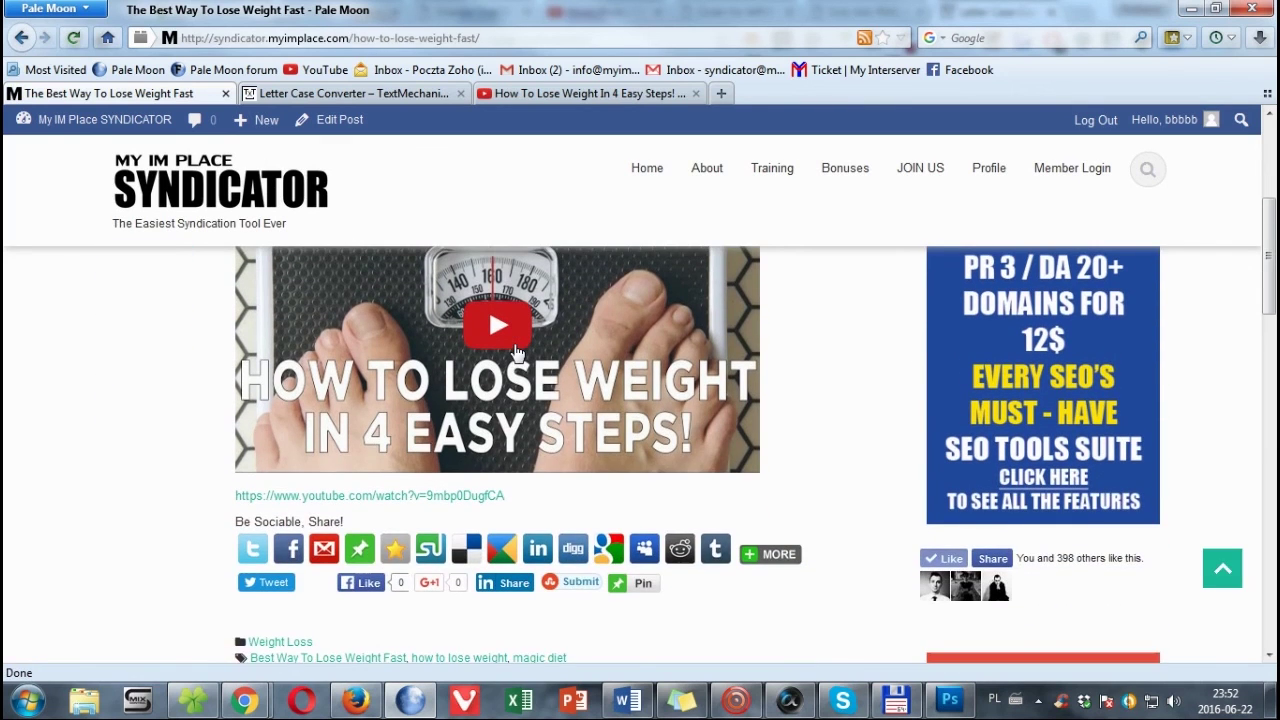
{"action": "scroll", "coordinate": [517, 353], "scroll_direction": "up", "scroll_amount": 2}
{"action": "key", "text": "alt+Left"}
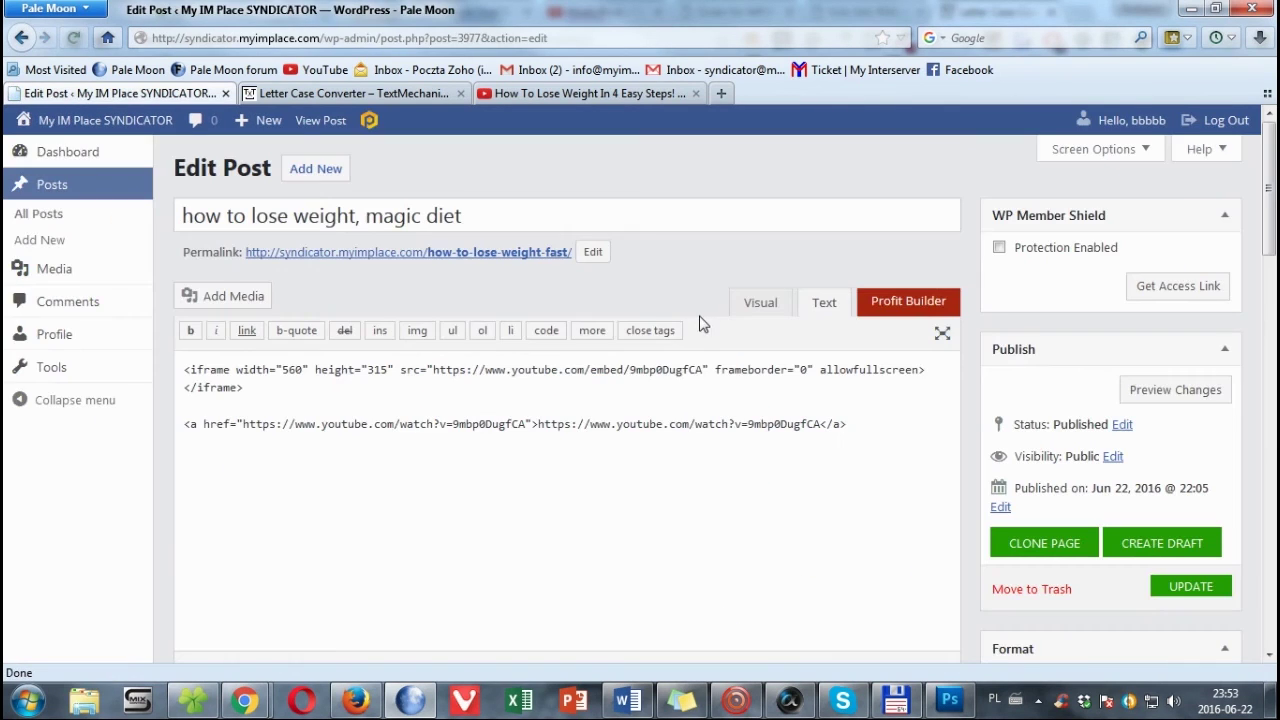
Replace the title's opening 'How' with 'The best way'.
{"action": "left_click", "coordinate": [187, 215]}
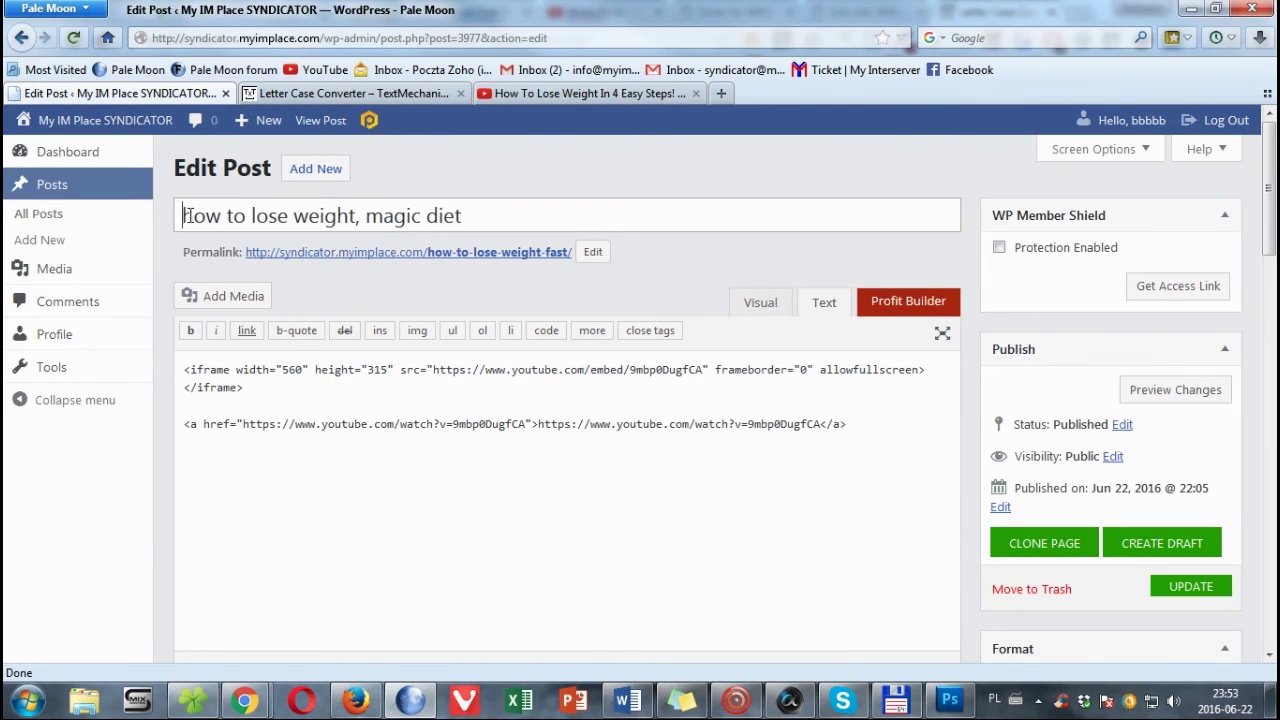
{"action": "key", "text": "Delete"}
{"action": "type", "text": "h"}
{"action": "key", "text": "Left"}
{"action": "type", "text": "The best "}
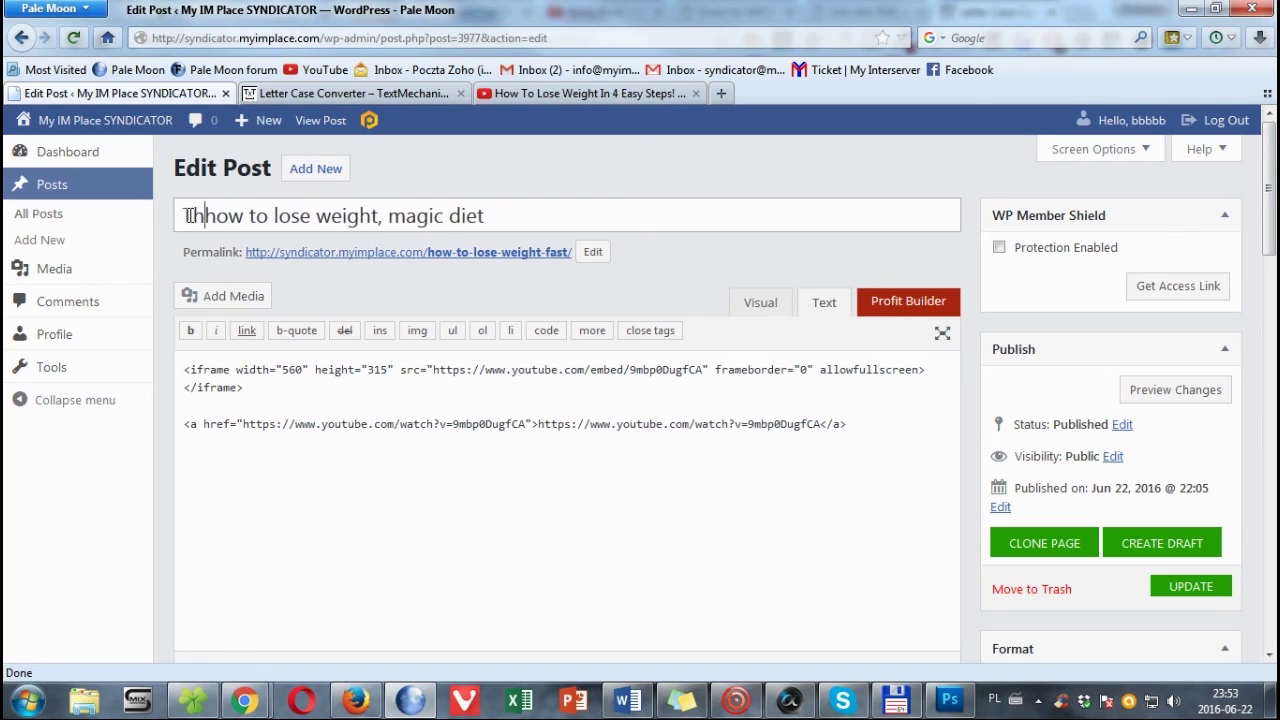
{"action": "type", "text": "way"}
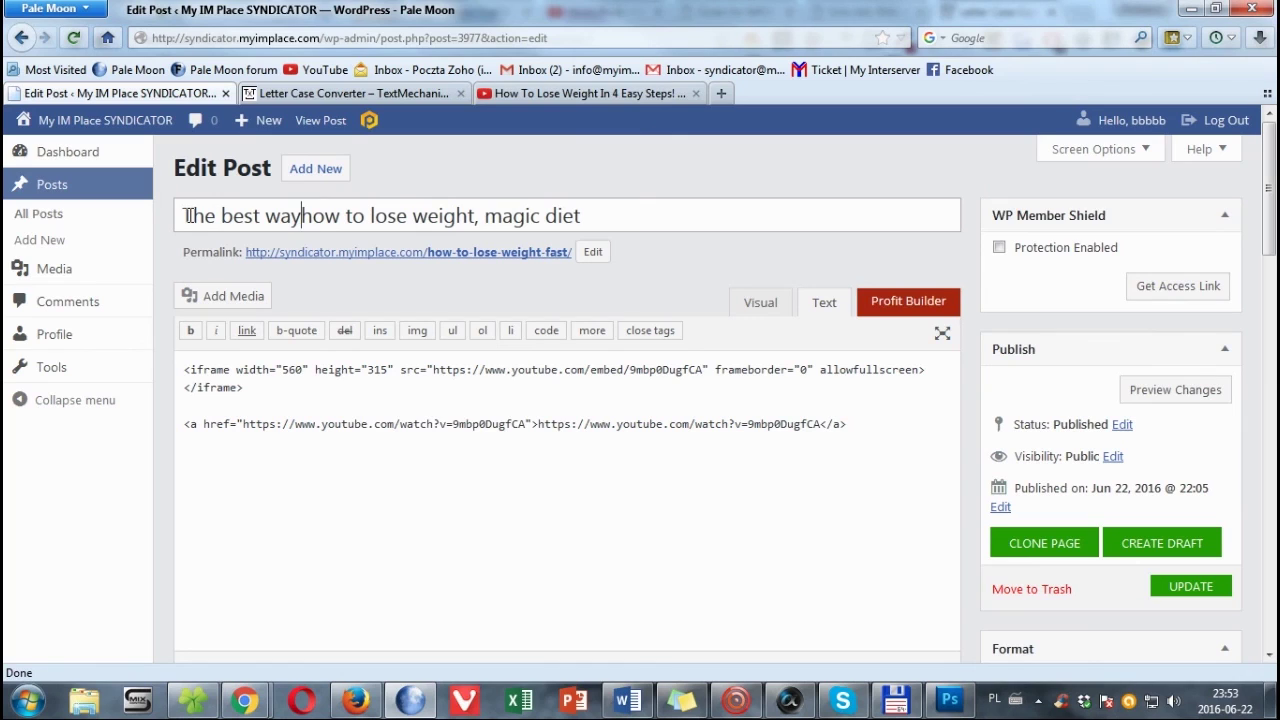
{"action": "key", "text": "Delete"}
{"action": "key", "text": "Delete"}
{"action": "key", "text": "Delete"}
{"action": "key", "text": "Right"}
{"action": "key", "text": "Right"}
{"action": "key", "text": "Right"}
{"action": "key", "text": "Right"}
{"action": "key", "text": "Right"}
{"action": "key", "text": "Right"}
{"action": "key", "text": "Right"}
{"action": "key", "text": "Right"}
{"action": "key", "text": "Right"}
{"action": "key", "text": "Right"}
{"action": "key", "text": "Right"}
{"action": "key", "text": "Right"}
{"action": "key", "text": "Right"}
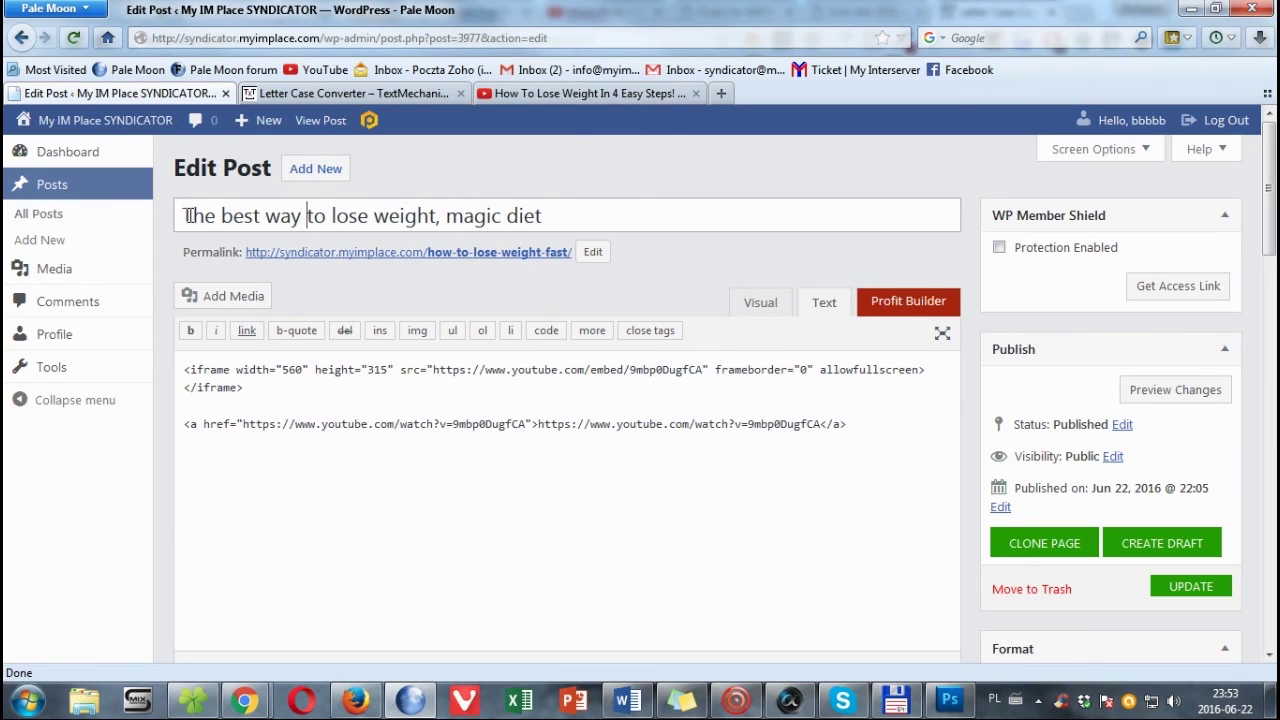
{"action": "key", "text": "Right"}
{"action": "key", "text": "Right"}
Replace the title's trailing ', magic diet' text with 'in 7 Days'.
{"action": "key", "text": "shift+End"}
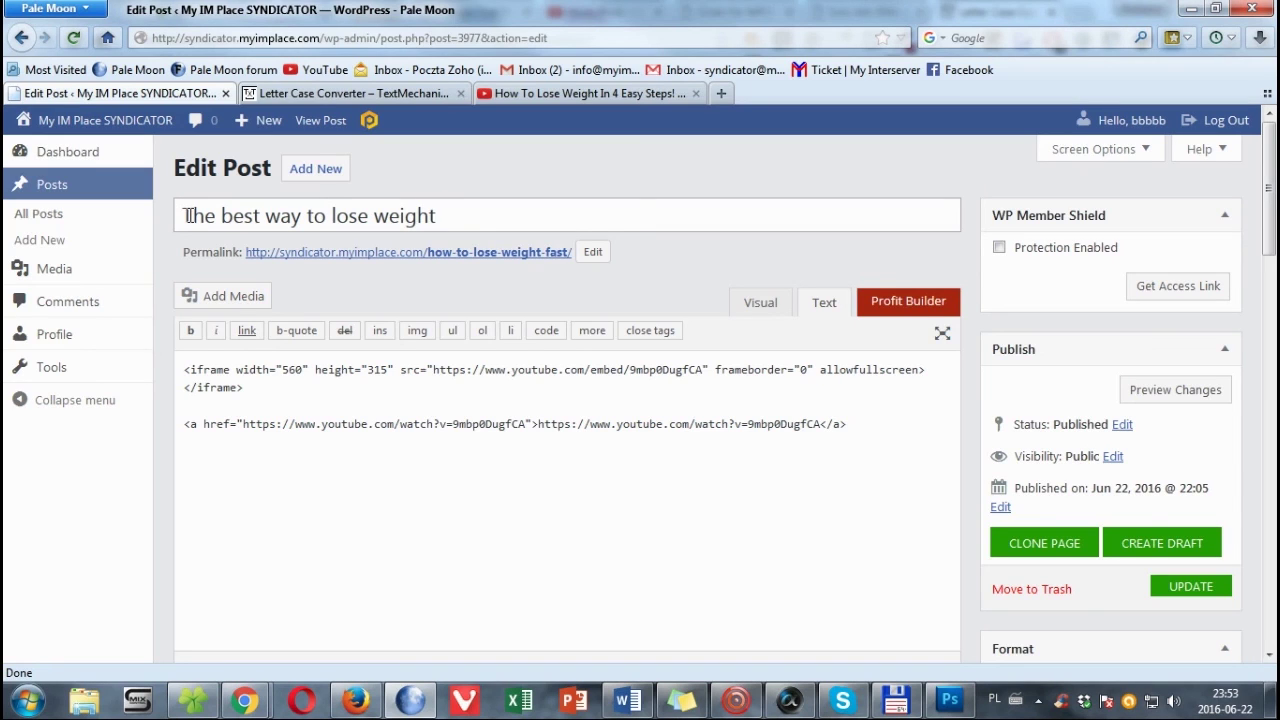
{"action": "type", "text": "in & Days"}
{"action": "key", "text": "Left"}
{"action": "key", "text": "Left"}
{"action": "key", "text": "Left"}
{"action": "key", "text": "Left"}
{"action": "key", "text": "BackSpace"}
{"action": "key", "text": "BackSpace"}
{"action": "type", "text": "7"}
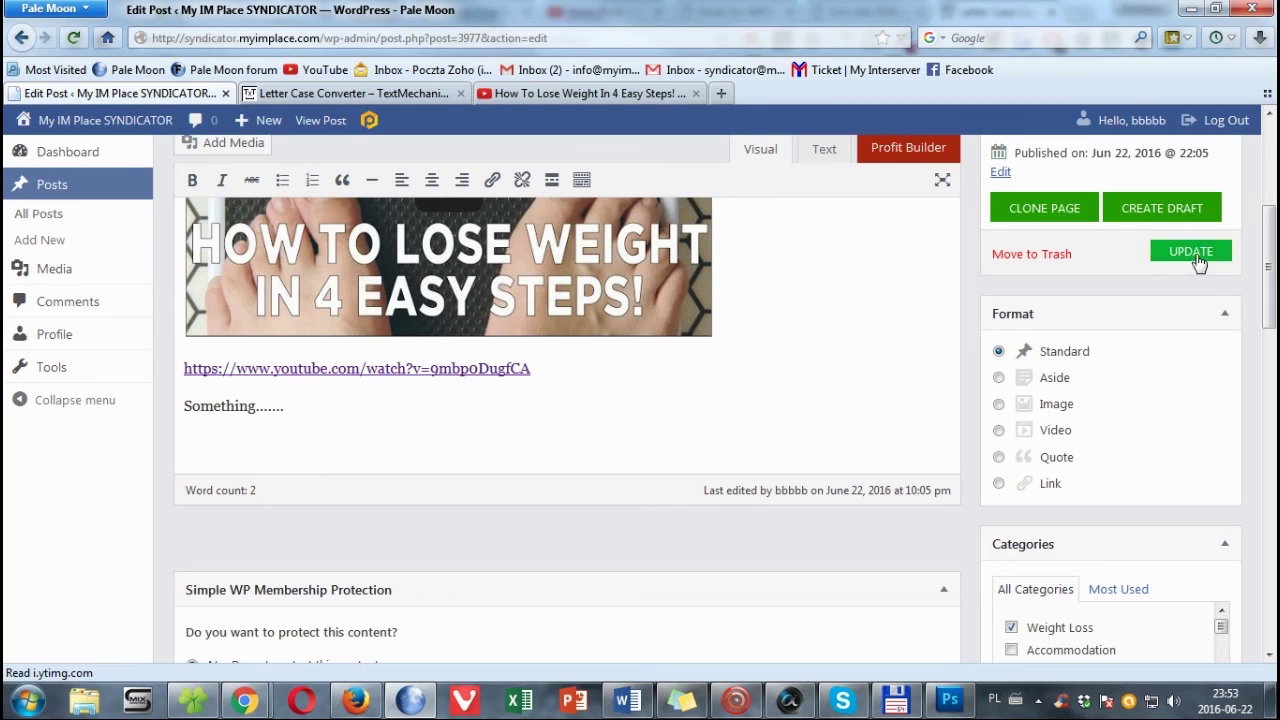
Update the published post to save the new title.
{"action": "left_click", "coordinate": [1195, 255]}
{"action": "scroll", "coordinate": [900, 400], "scroll_direction": "up", "scroll_amount": 3}
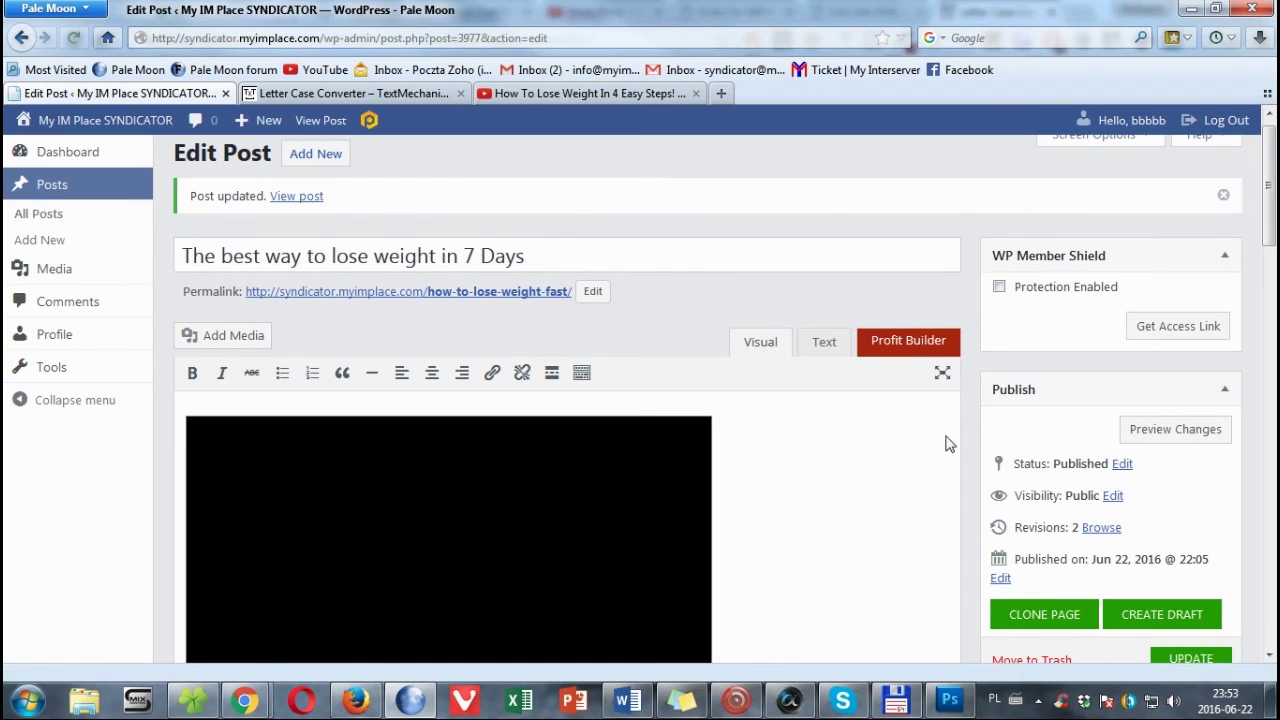
{"action": "scroll", "coordinate": [949, 443], "scroll_direction": "down", "scroll_amount": 1}
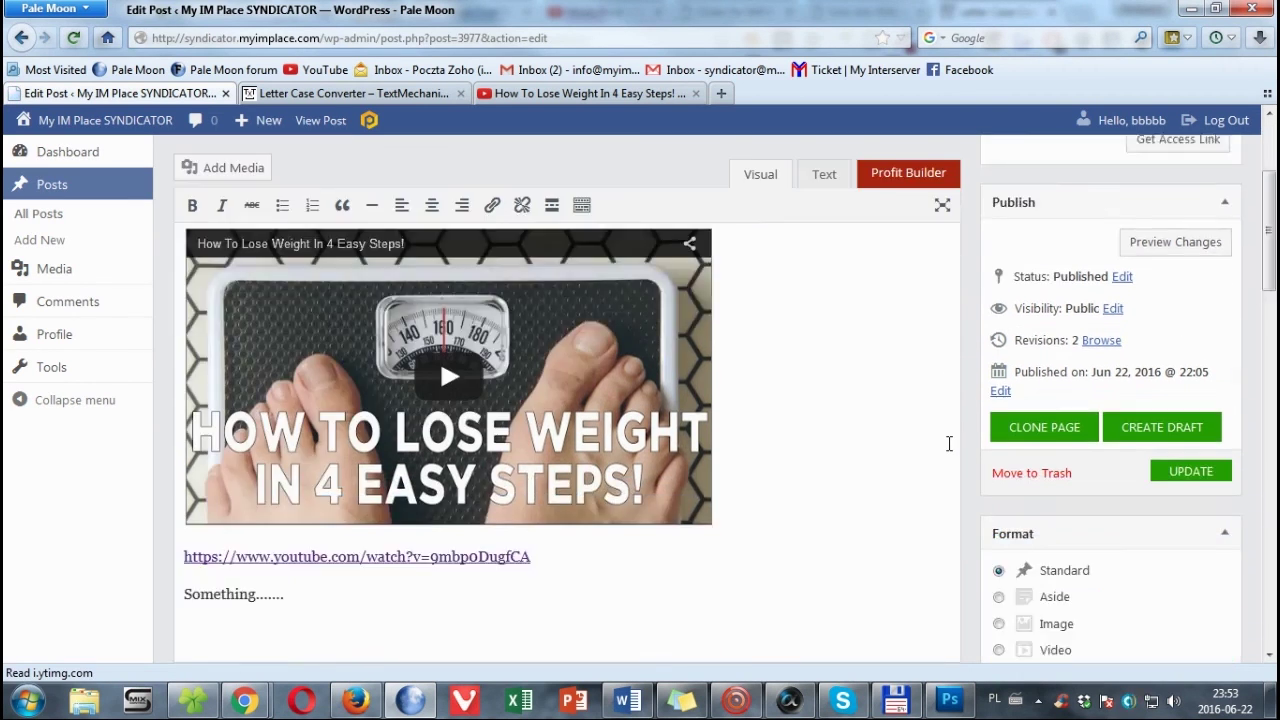